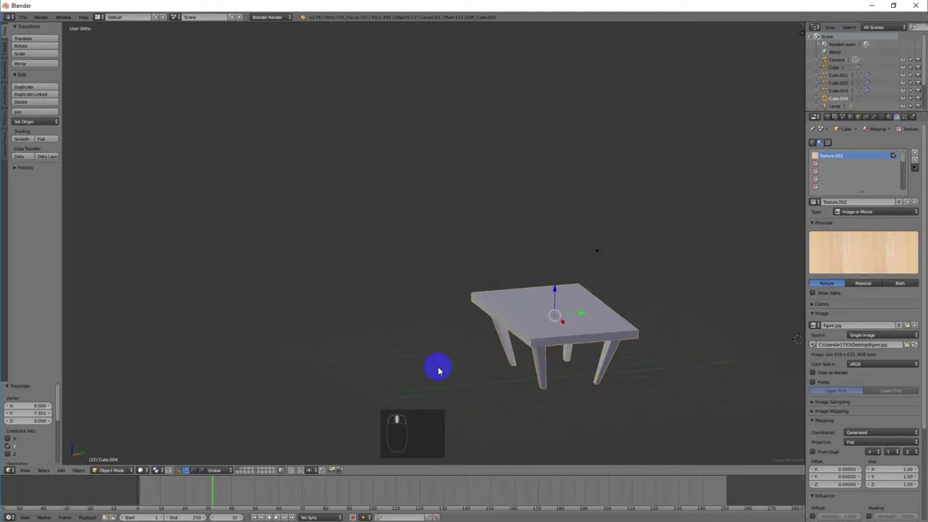
# Add a cube and move it to the free side of the table, raising it about 0.85 along Z
pyautogui.hotkey('shift', 'a')
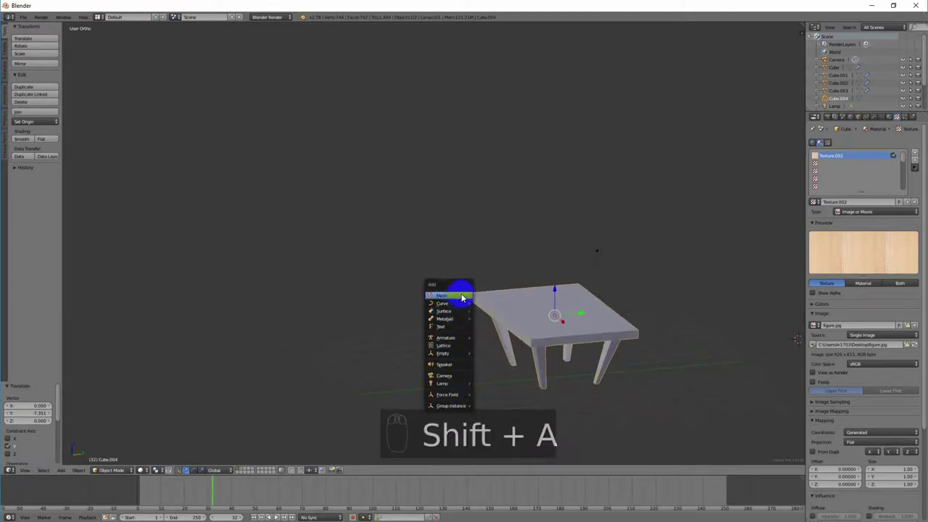
pyautogui.click(497, 303)
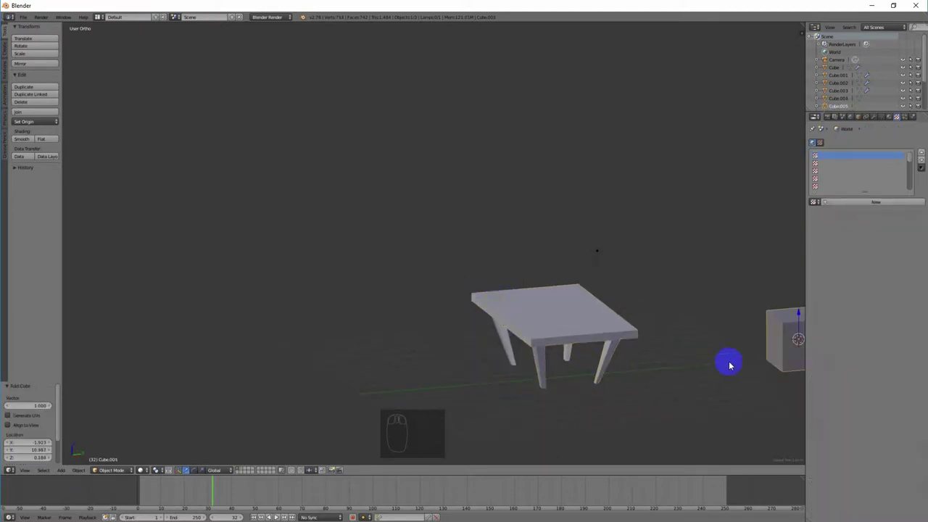
pyautogui.scroll(-1, 753, 377)
pyautogui.moveTo(768, 328); pyautogui.dragTo(473, 341)
pyautogui.moveTo(472, 340); pyautogui.dragTo(406, 313, button='middle')
pyautogui.moveTo(406, 313); pyautogui.dragTo(425, 303)
pyautogui.moveTo(472, 356); pyautogui.dragTo(154, 334, button='middle')
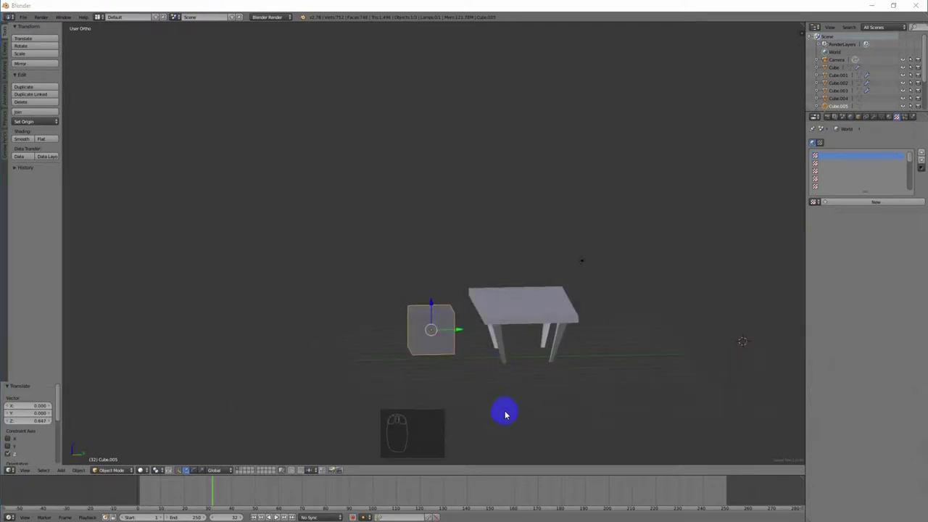
# Flatten the cube into a seat slab by scaling it to about 0.14 along Z and 1.085 along Y
pyautogui.click(446, 327)
pyautogui.press('s')
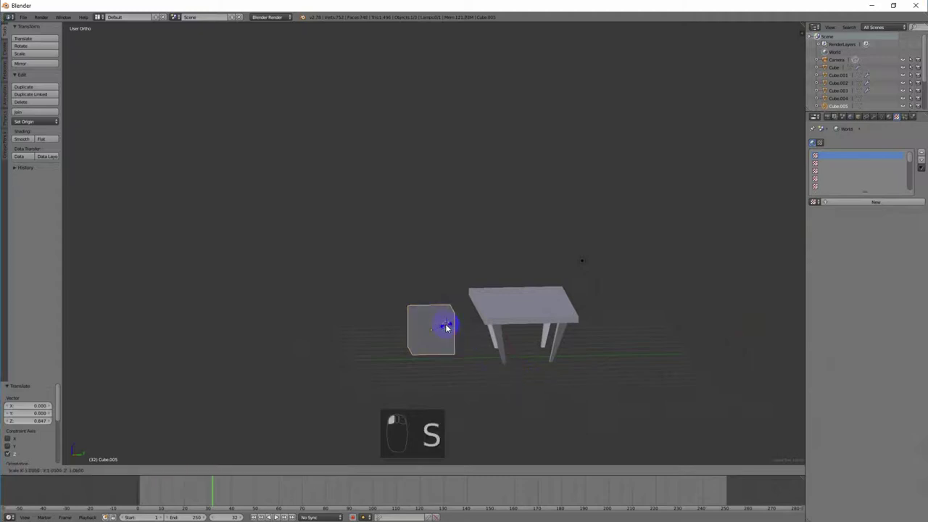
pyautogui.press('z')
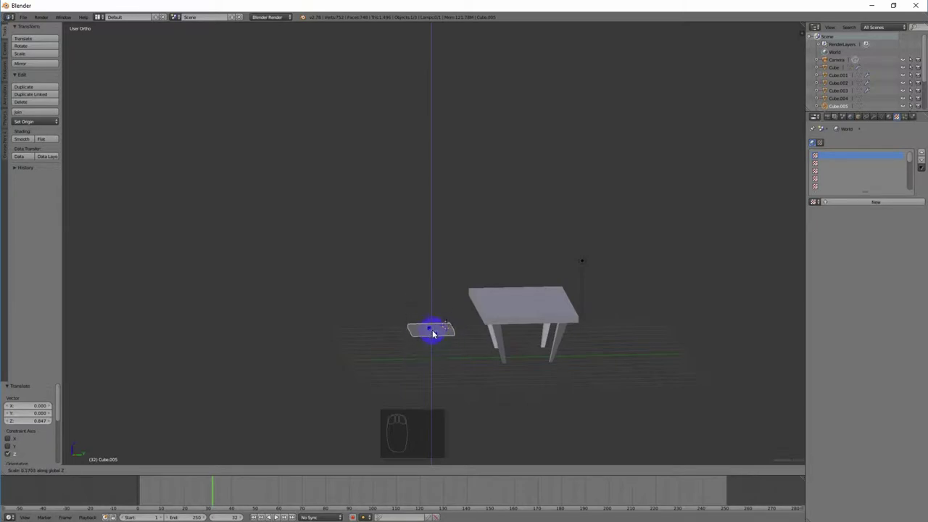
pyautogui.click(434, 333)
pyautogui.moveTo(455, 367); pyautogui.dragTo(500, 301, button='middle')
pyautogui.scroll(3, 499, 300)
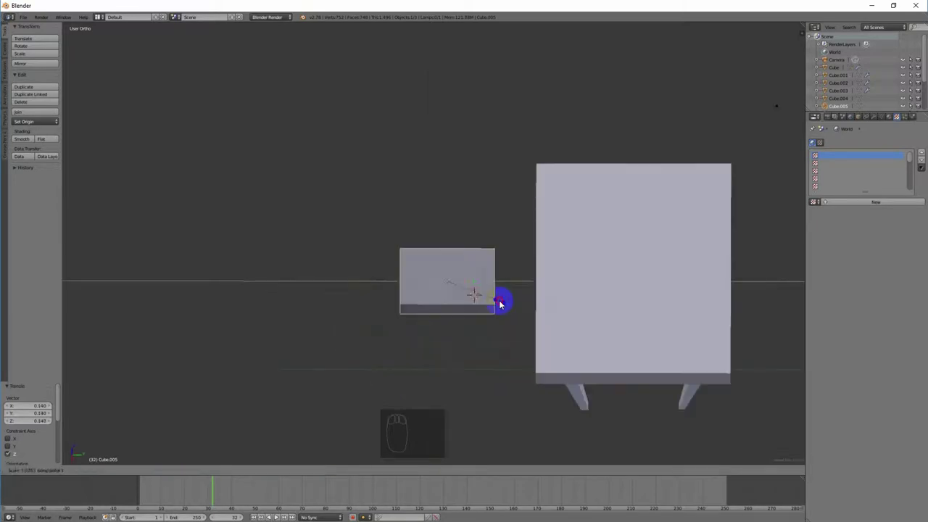
pyautogui.moveTo(475, 345); pyautogui.dragTo(483, 317, button='middle')
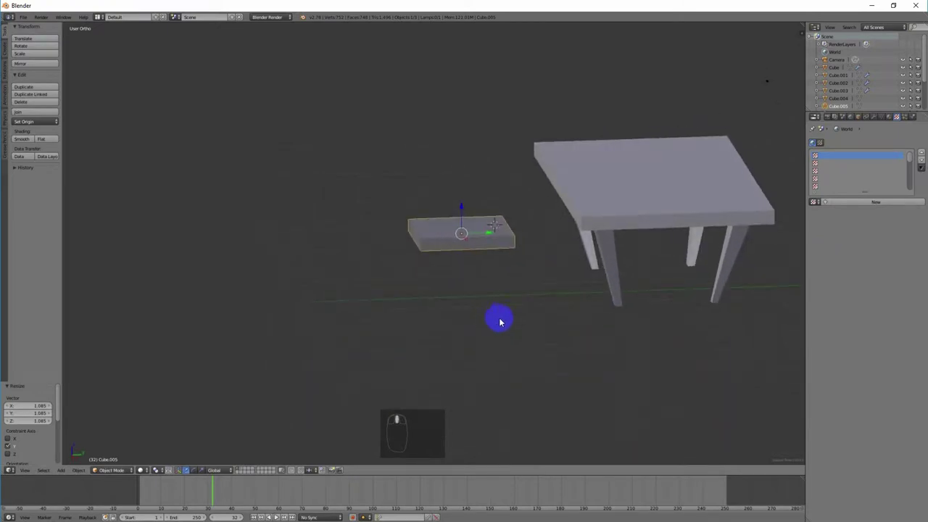
# Subdivide the whole seat slab in Edit Mode with 5 cuts
pyautogui.press('Tab')
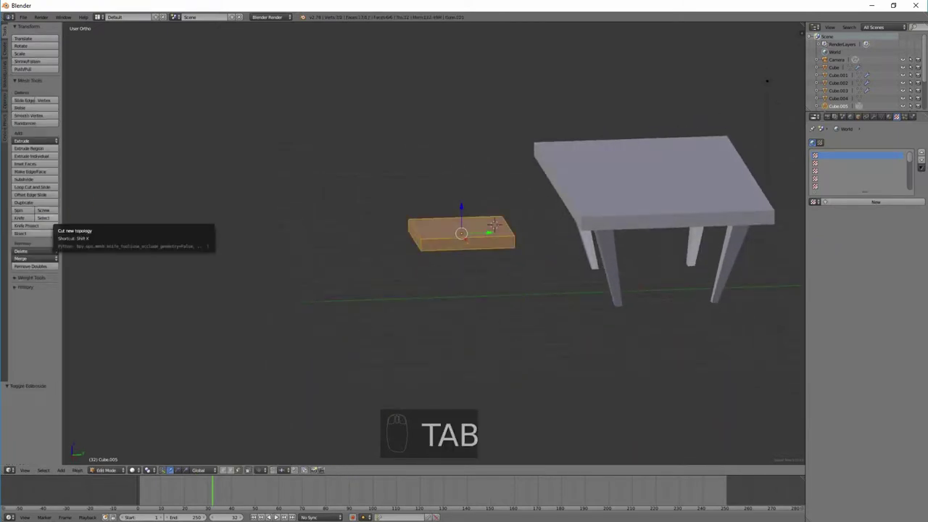
pyautogui.rightClick(450, 290)
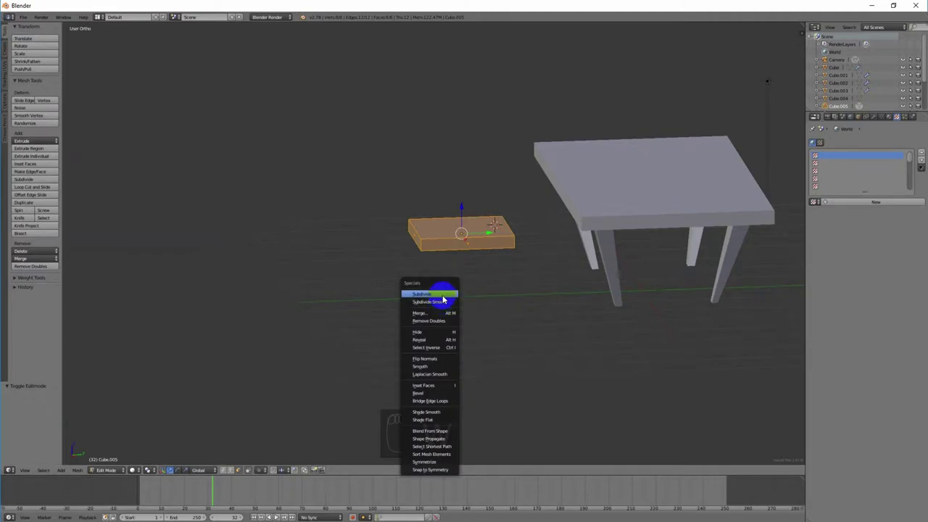
pyautogui.click(441, 293)
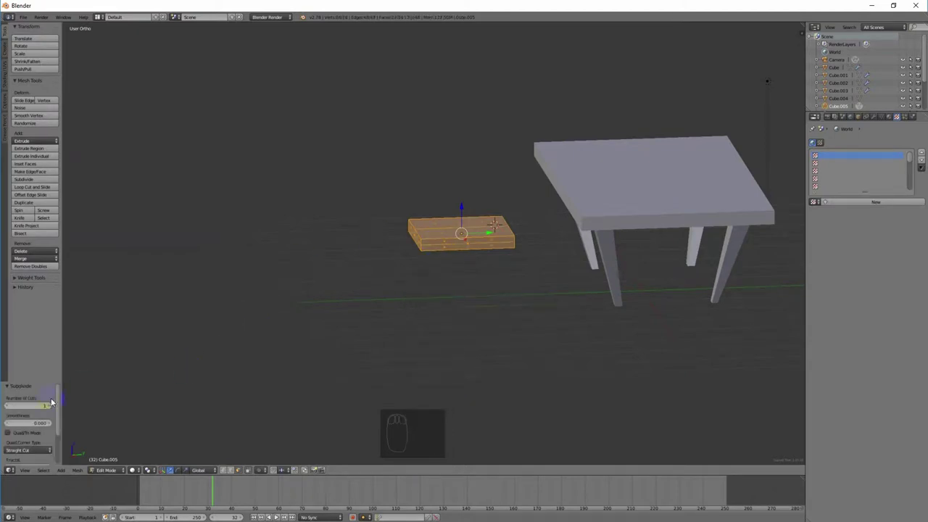
pyautogui.moveTo(41, 406); pyautogui.dragTo(139, 359)
# Extrude four underside faces, one in from each corner, about 1.07 downward as legs and scale their ends to about 1.018
pyautogui.moveTo(491, 304); pyautogui.dragTo(505, 82, button='middle')
pyautogui.press('a')
pyautogui.scroll(3, 492, 296)
pyautogui.rightClick(507, 77)
pyautogui.keyDown('shift'); pyautogui.rightClick(402, 80); pyautogui.keyUp('shift')
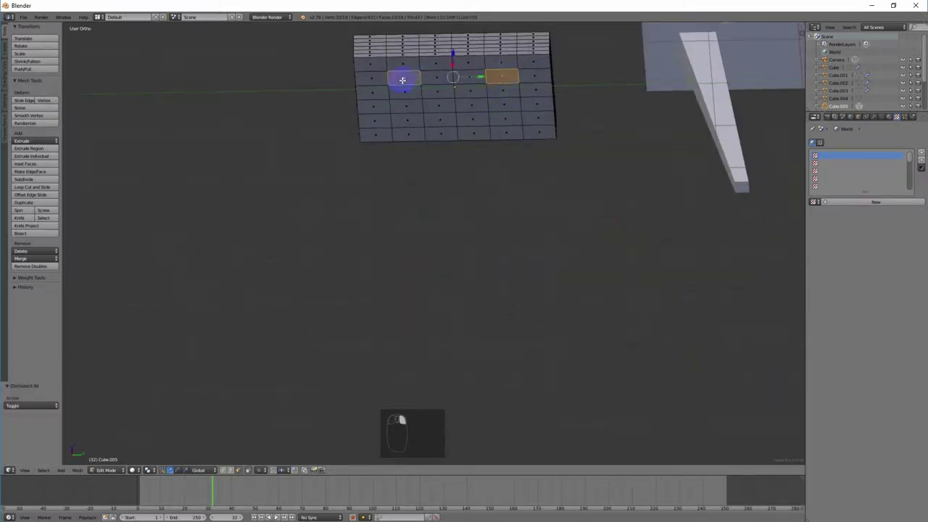
pyautogui.keyDown('shift'); pyautogui.rightClick(411, 129); pyautogui.keyUp('shift')
pyautogui.keyDown('shift'); pyautogui.rightClick(511, 119); pyautogui.keyUp('shift')
pyautogui.moveTo(597, 169); pyautogui.dragTo(602, 197, button='middle')
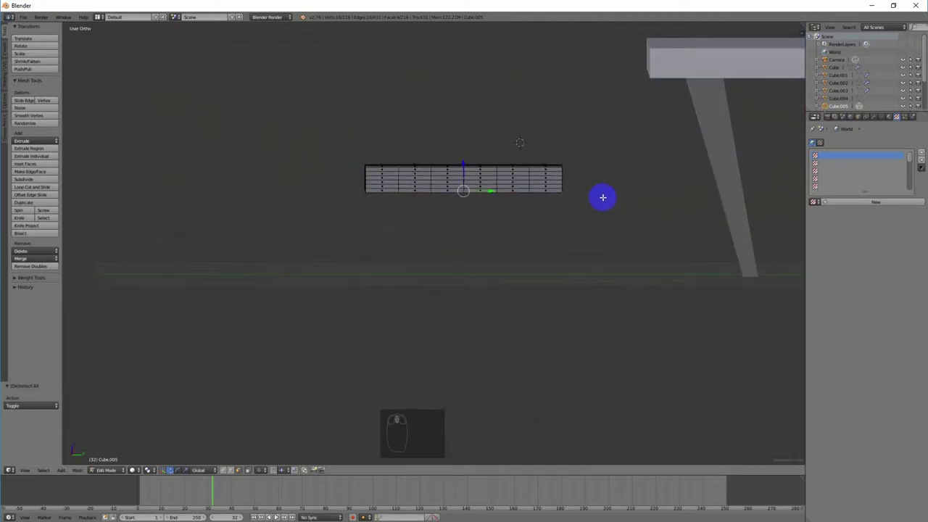
pyautogui.press('e')
pyautogui.click(612, 292)
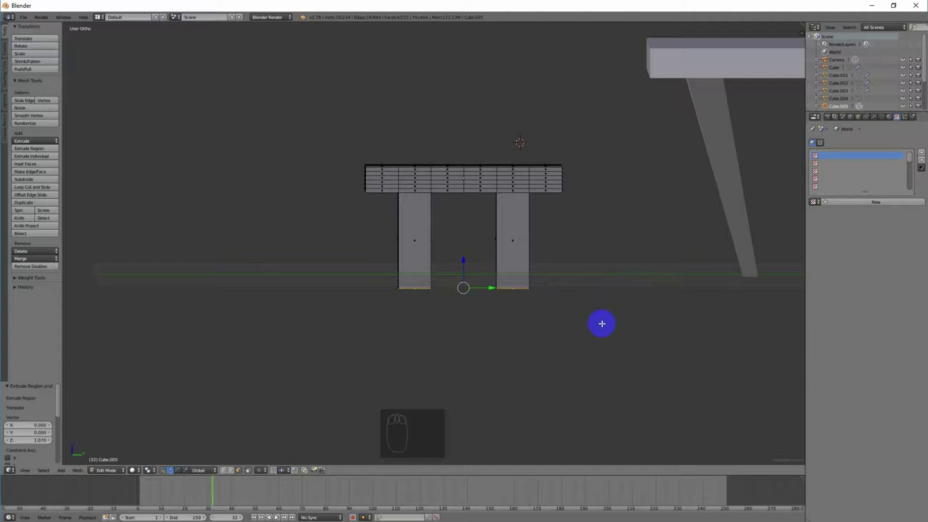
pyautogui.press('s')
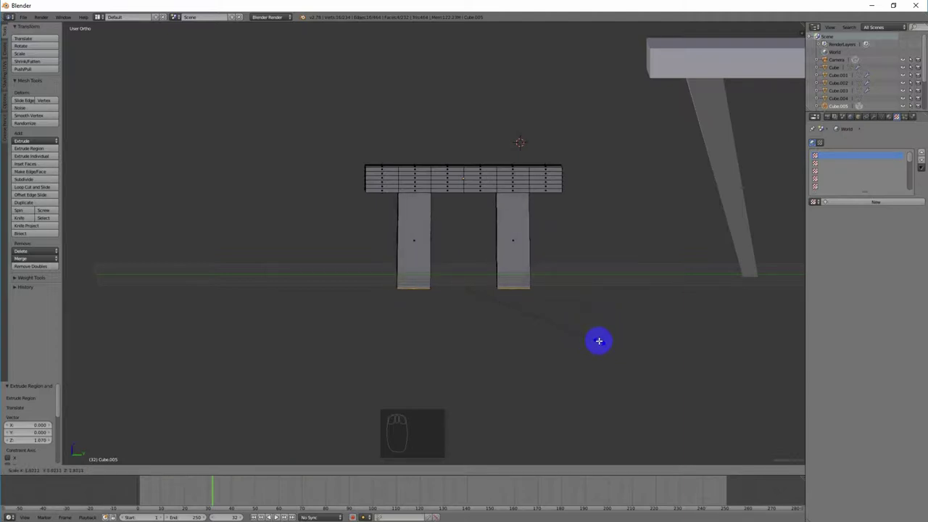
pyautogui.click(599, 340)
# Extrude the row of six top faces along the seat's rear edge in place and scale them to about 0.517 along Y
pyautogui.moveTo(544, 312); pyautogui.dragTo(546, 336, button='middle')
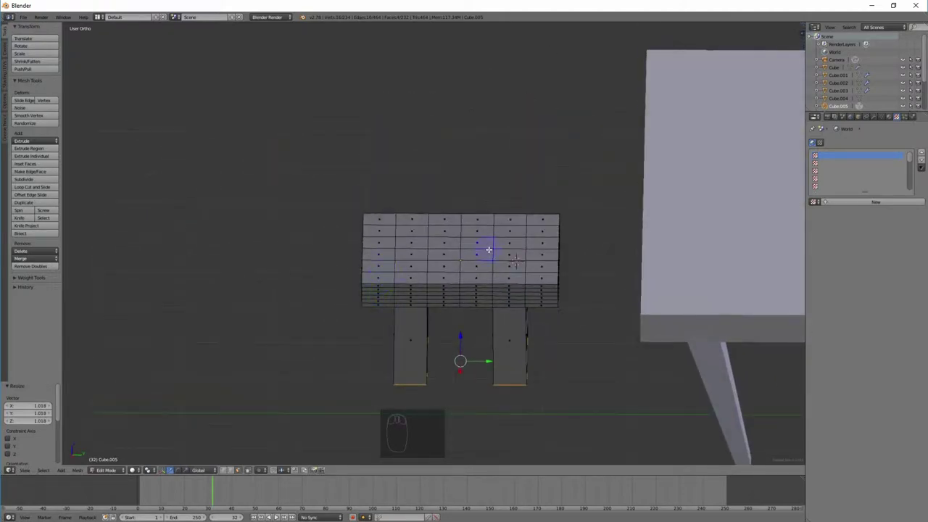
pyautogui.moveTo(488, 250); pyautogui.dragTo(490, 263, button='middle')
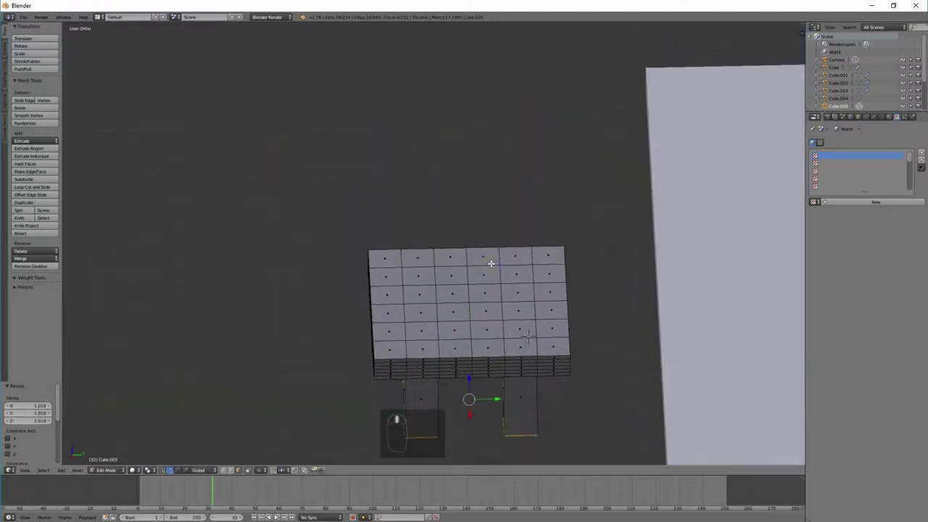
pyautogui.rightClick(389, 343)
pyautogui.keyDown('shift'); pyautogui.rightClick(389, 331); pyautogui.keyUp('shift')
pyautogui.keyDown('shift'); pyautogui.rightClick(390, 312); pyautogui.keyUp('shift')
pyautogui.keyDown('shift'); pyautogui.rightClick(389, 294); pyautogui.keyUp('shift')
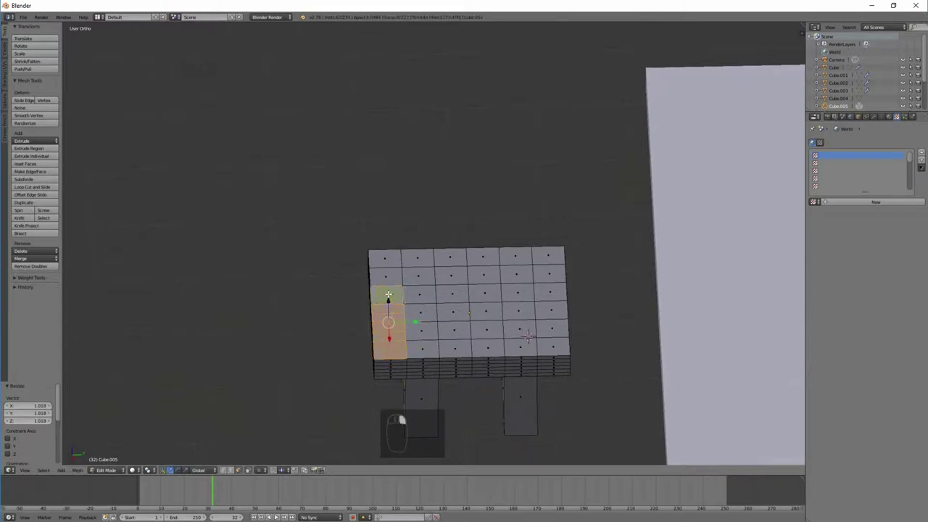
pyautogui.keyDown('shift'); pyautogui.rightClick(387, 275); pyautogui.keyUp('shift')
pyautogui.keyDown('shift'); pyautogui.rightClick(389, 260); pyautogui.keyUp('shift')
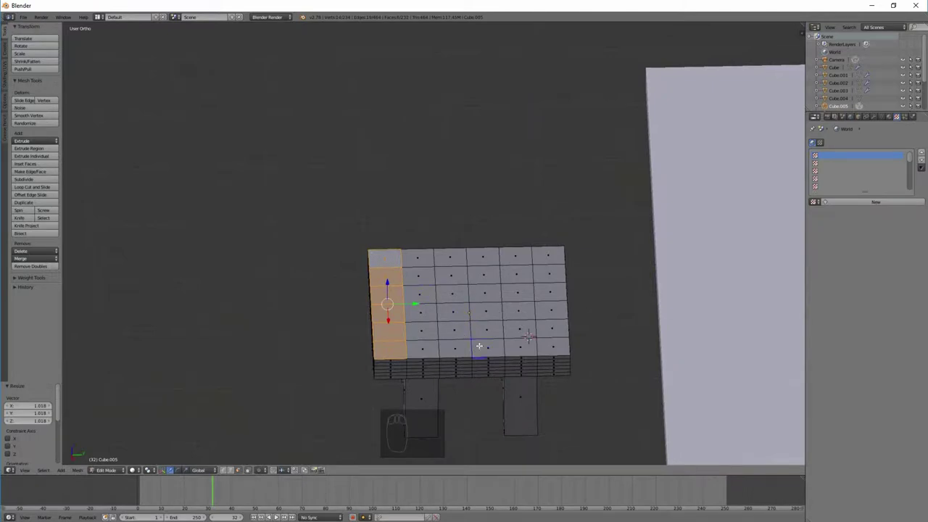
pyautogui.press('e')
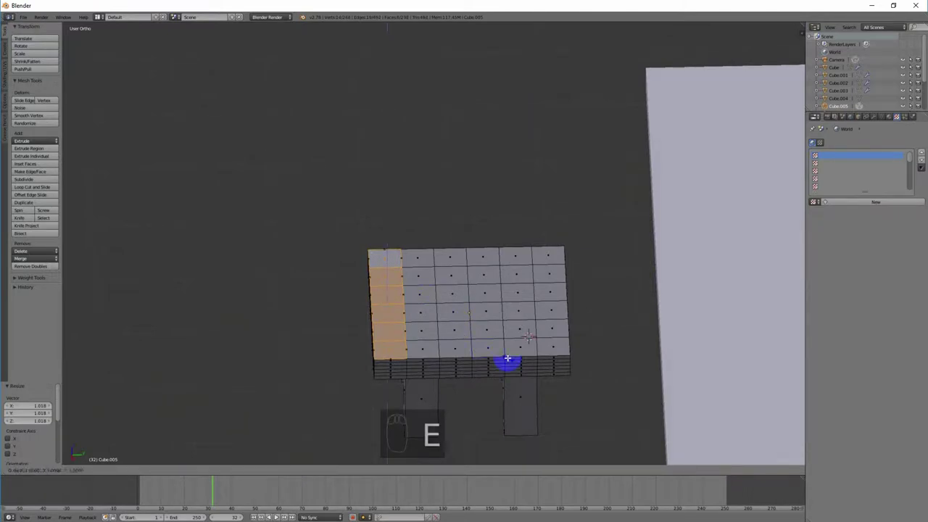
pyautogui.press('y')
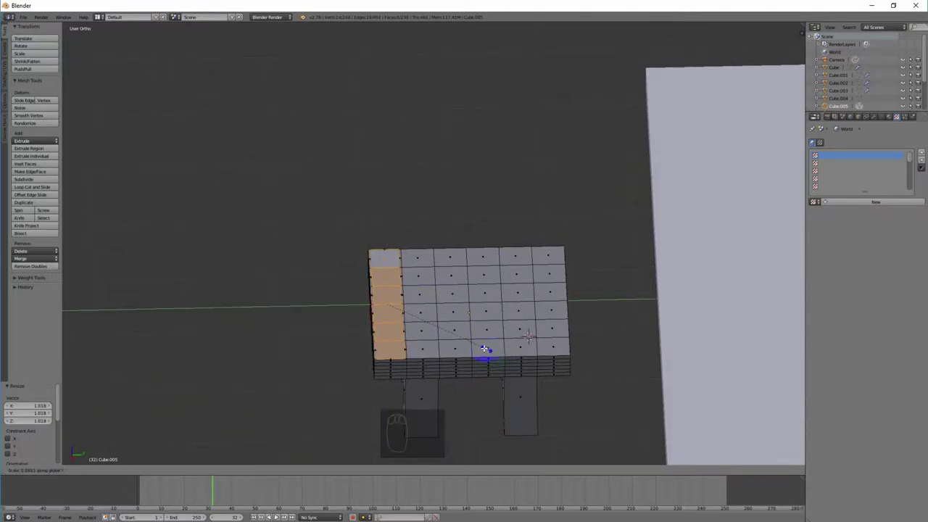
pyautogui.click(450, 333)
pyautogui.moveTo(490, 389)
pyautogui.mouseDown(button='middle')
pyautogui.moveTo(488, 369)
pyautogui.moveTo(490, 390)
pyautogui.mouseUp(button='middle')
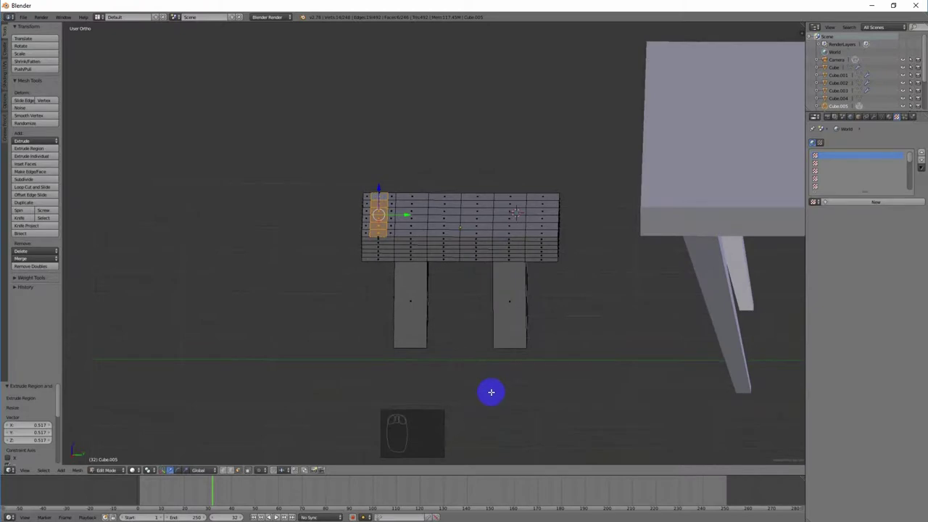
# Extrude the narrowed face row about 1.79 upward as a backrest and scale its top end to about 0.895
pyautogui.press('e')
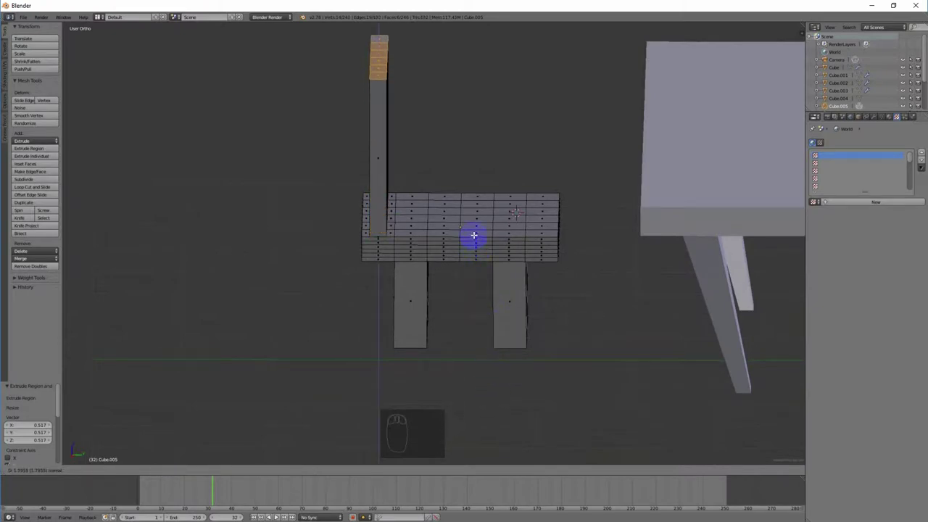
pyautogui.click(473, 235)
pyautogui.moveTo(488, 286); pyautogui.dragTo(573, 288, button='middle')
pyautogui.keyDown('shift'); pyautogui.moveTo(635, 237); pyautogui.dragTo(577, 283, button='middle'); pyautogui.keyUp('shift')
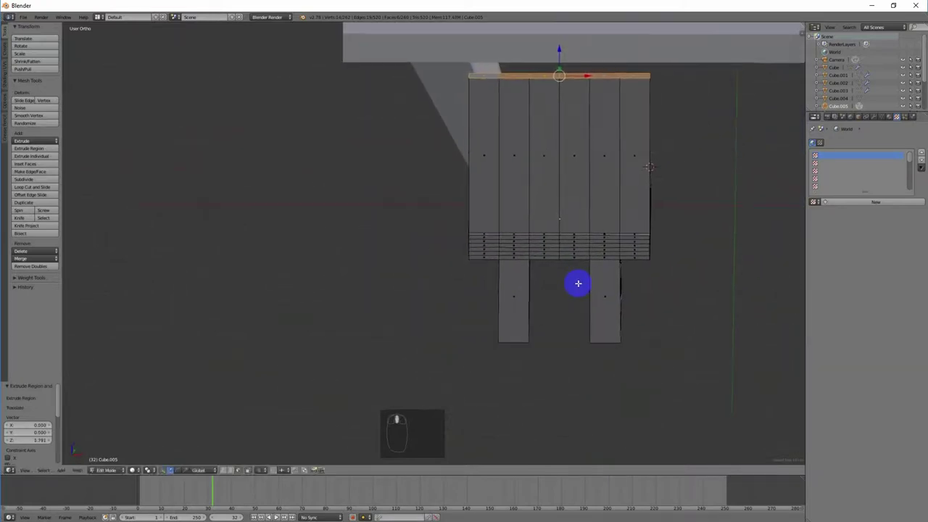
pyautogui.press('g')
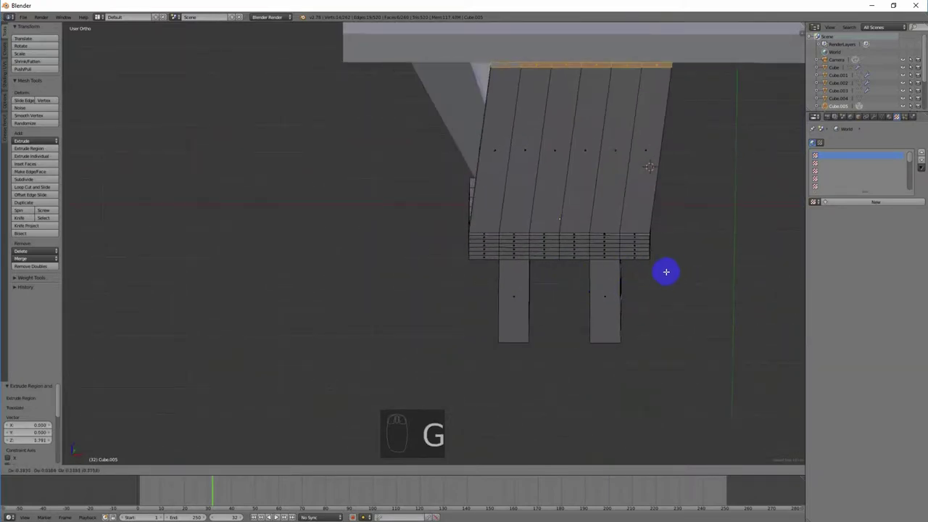
pyautogui.rightClick(663, 277)
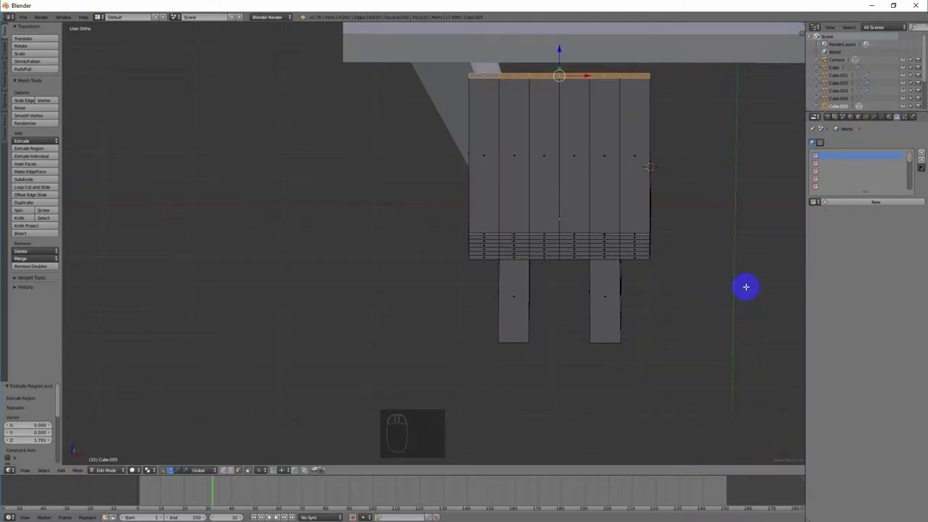
pyautogui.press('s')
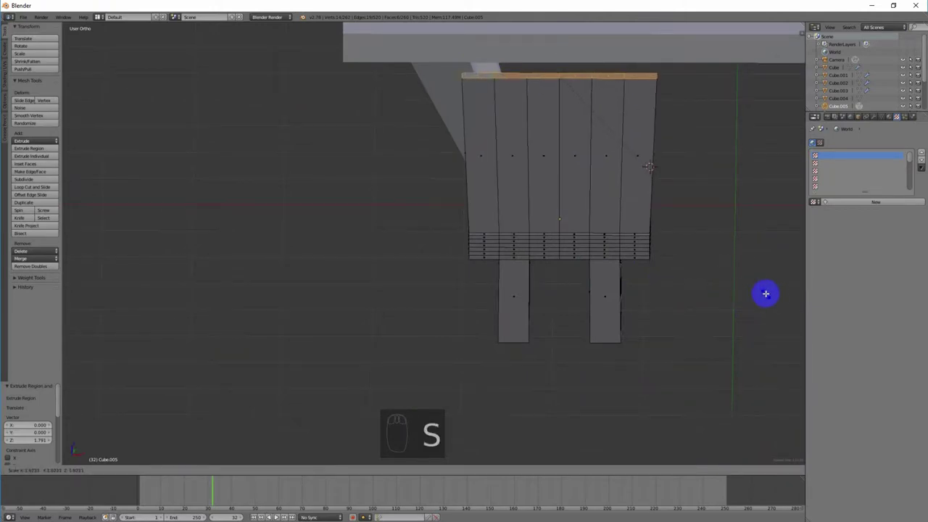
pyautogui.click(715, 267)
# Move the backrest's top faces away from the seat to tilt the backrest backward
pyautogui.moveTo(715, 267); pyautogui.dragTo(637, 248, button='middle')
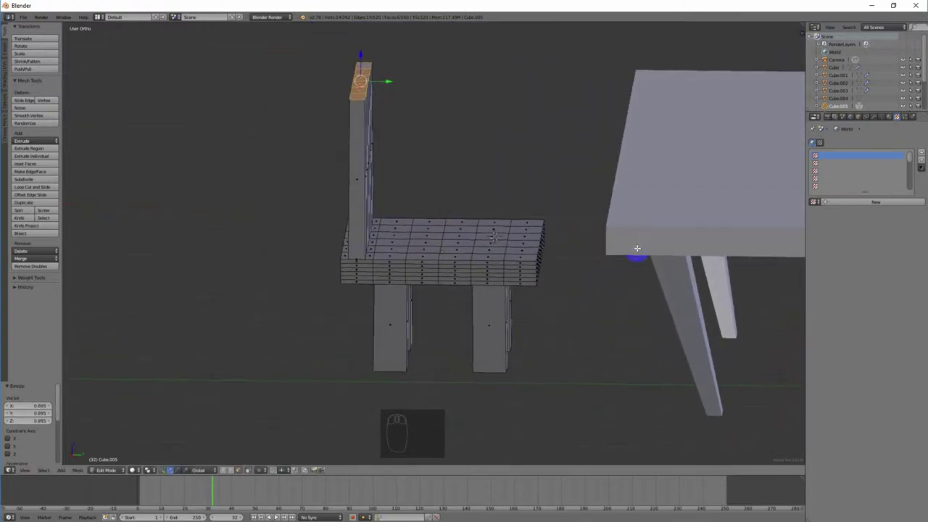
pyautogui.press('g')
pyautogui.click(588, 211)
# Return the chair to Object Mode and add a Subdivision Surface modifier to it
pyautogui.moveTo(527, 257); pyautogui.dragTo(555, 290, button='middle')
pyautogui.scroll(-3, 572, 308)
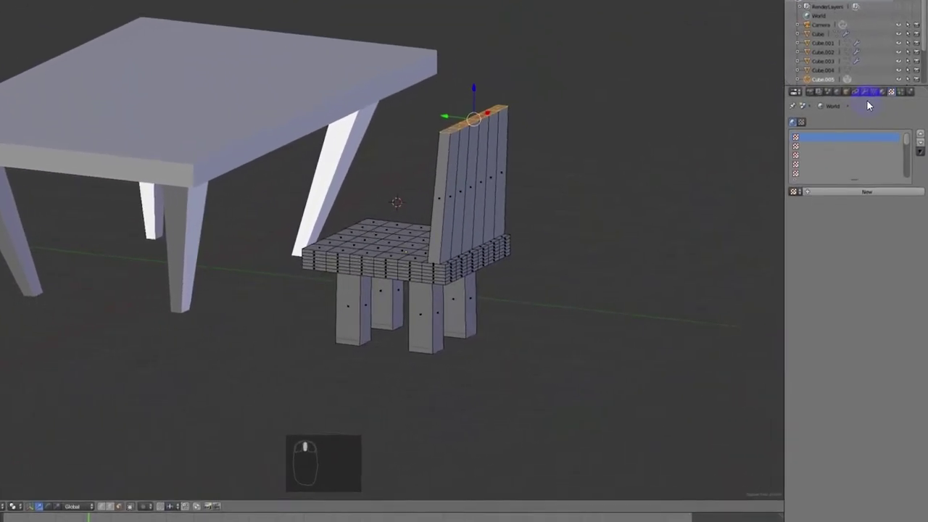
pyautogui.click(865, 93)
pyautogui.click(568, 181)
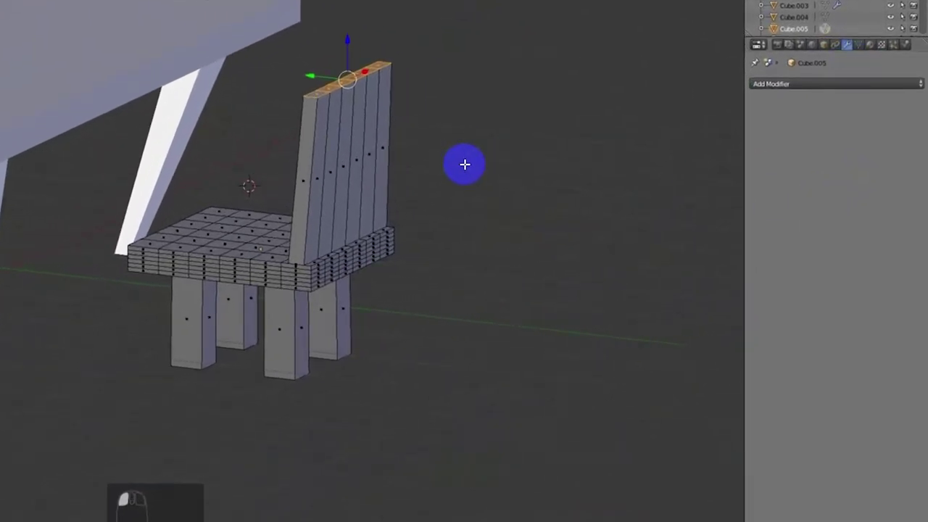
pyautogui.press('Tab')
pyautogui.click(813, 86)
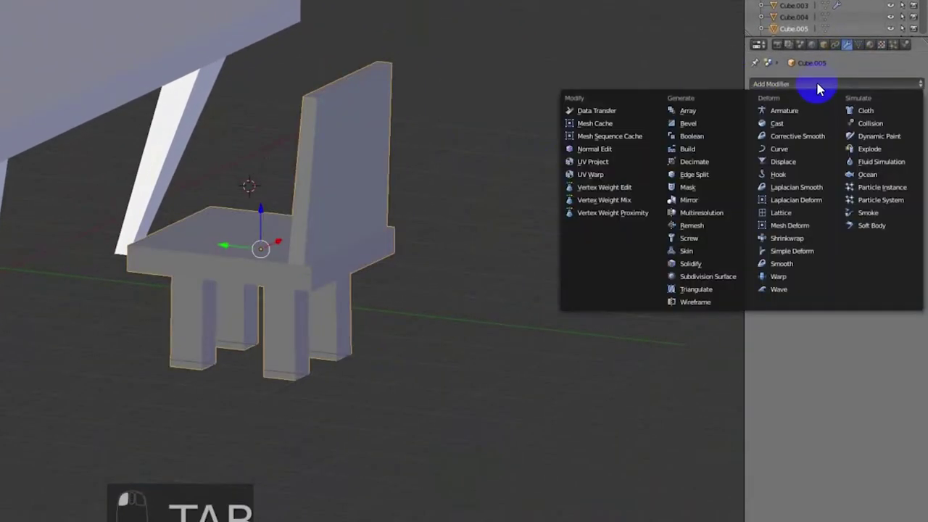
pyautogui.click(711, 282)
# Add a loop cut to the near rear leg in Edit Mode and slide it down close to the foot
pyautogui.moveTo(657, 276); pyautogui.dragTo(306, 301, button='middle')
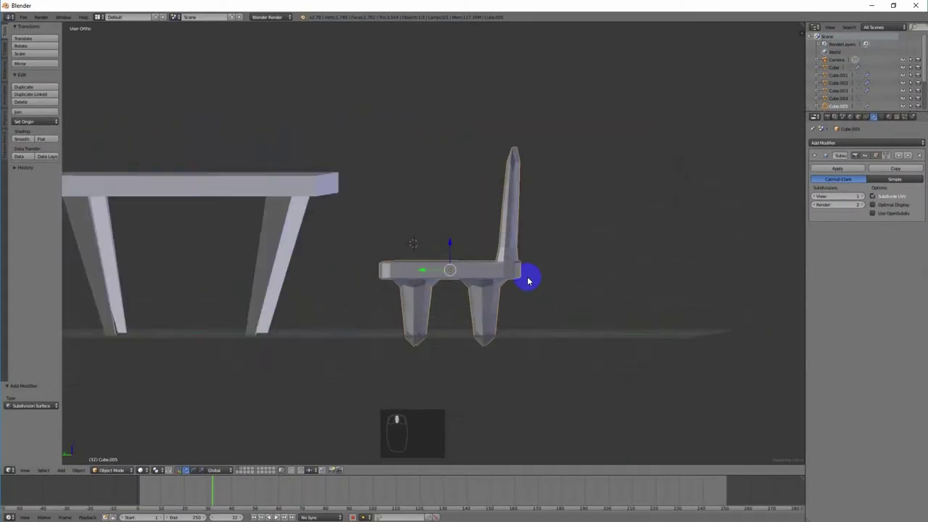
pyautogui.moveTo(529, 281); pyautogui.dragTo(522, 265, button='middle')
pyautogui.press('Tab')
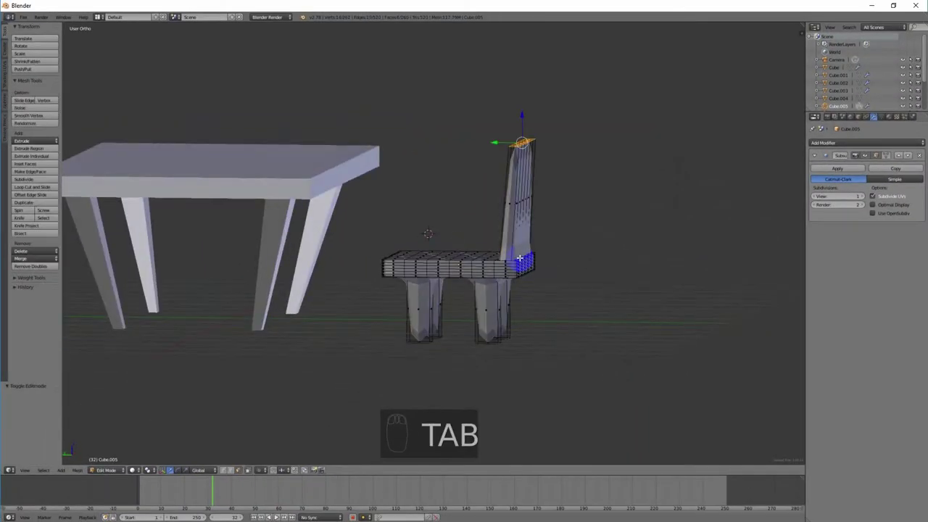
pyautogui.hotkey('ctrl', 'r')
pyautogui.click(497, 306)
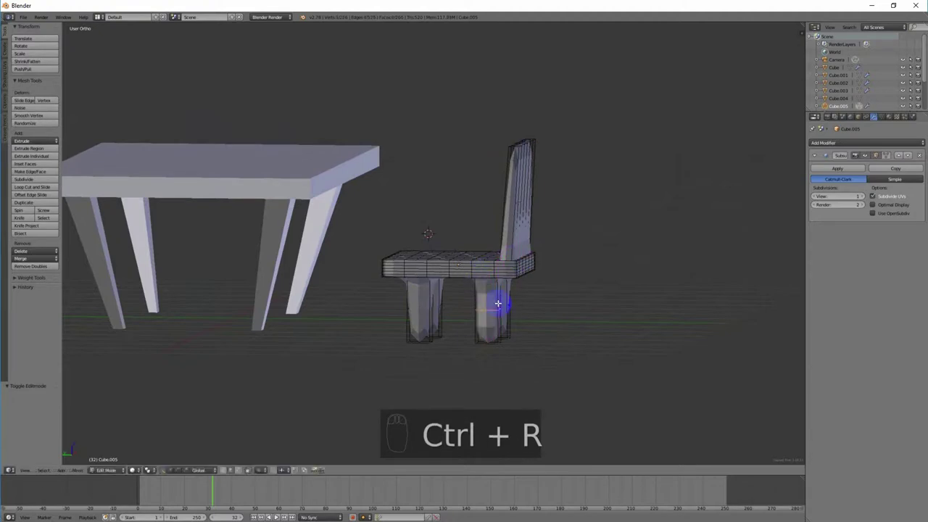
pyautogui.click(500, 334)
# Add a loop cut around the near front chair leg and slide it down close to the foot
pyautogui.scroll(4, 504, 348)
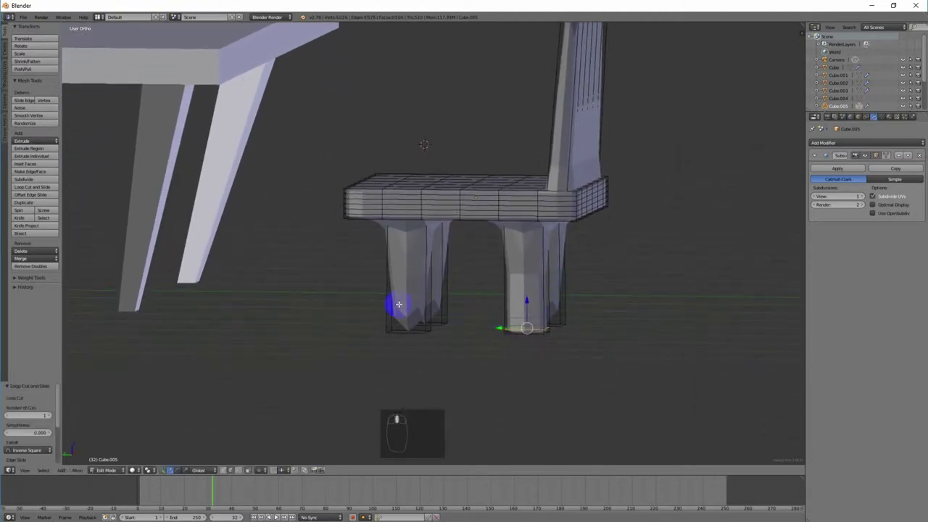
pyautogui.hotkey('ctrl', 'r')
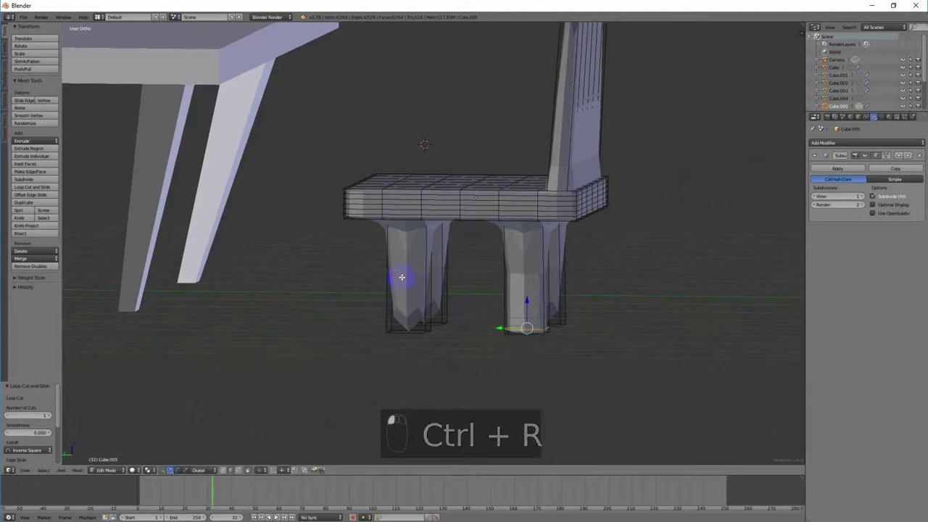
pyautogui.click(408, 277)
pyautogui.hotkey('ctrl', 'r')
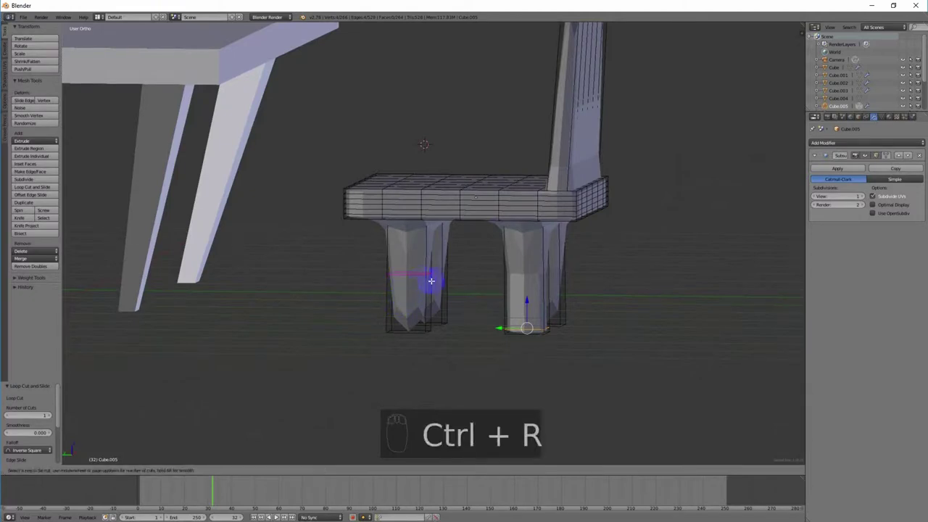
pyautogui.click(431, 281)
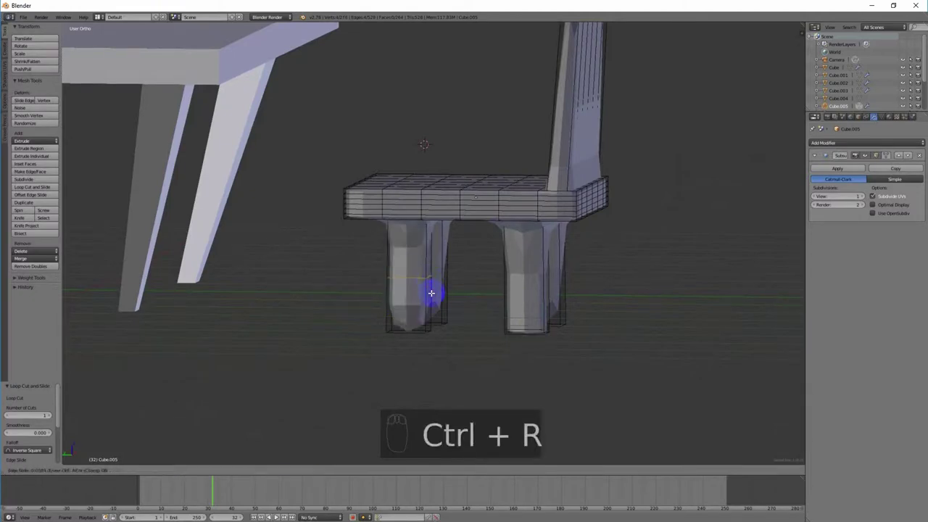
pyautogui.click(438, 332)
# Add two loop cuts to the far rear chair leg, one close to the foot and one just below the seat
pyautogui.moveTo(603, 335); pyautogui.dragTo(627, 339, button='middle')
pyautogui.hotkey('ctrl', 'r')
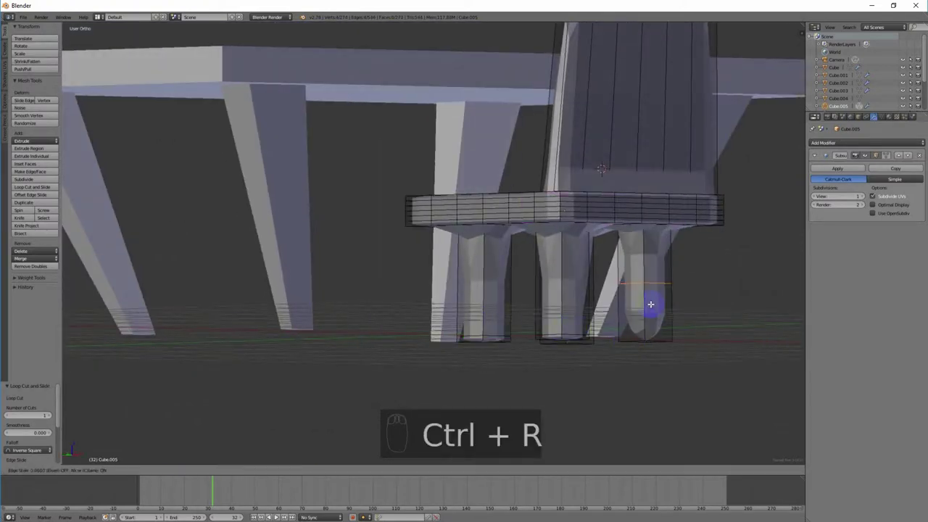
pyautogui.click(648, 307)
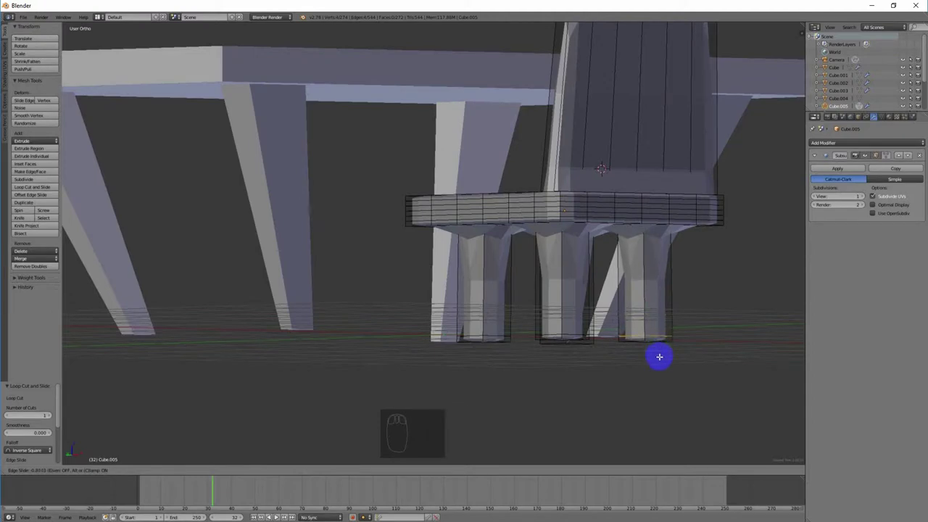
pyautogui.click(659, 356)
pyautogui.hotkey('ctrl', 'r')
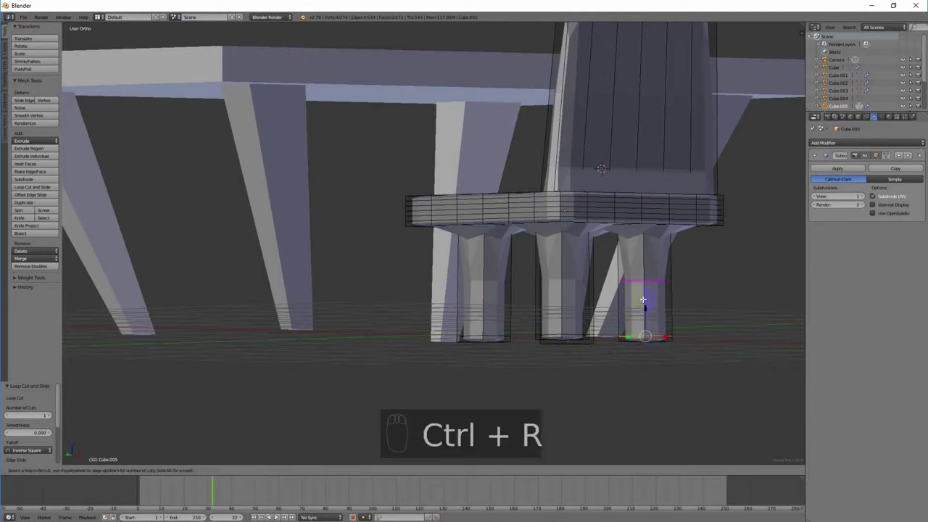
pyautogui.click(644, 298)
pyautogui.click(659, 246)
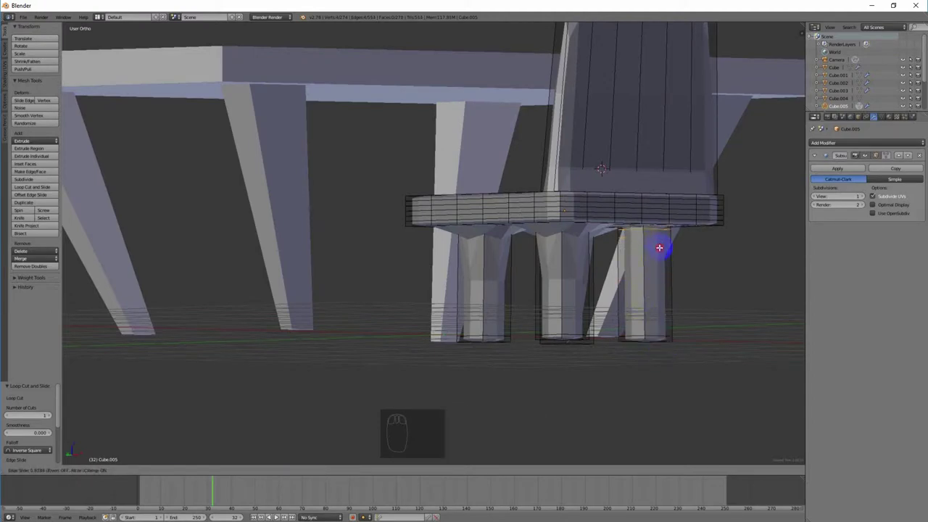
# Add a loop cut just below the seat on both the near rear leg and the near front leg
pyautogui.hotkey('ctrl', 'r')
pyautogui.click(571, 275)
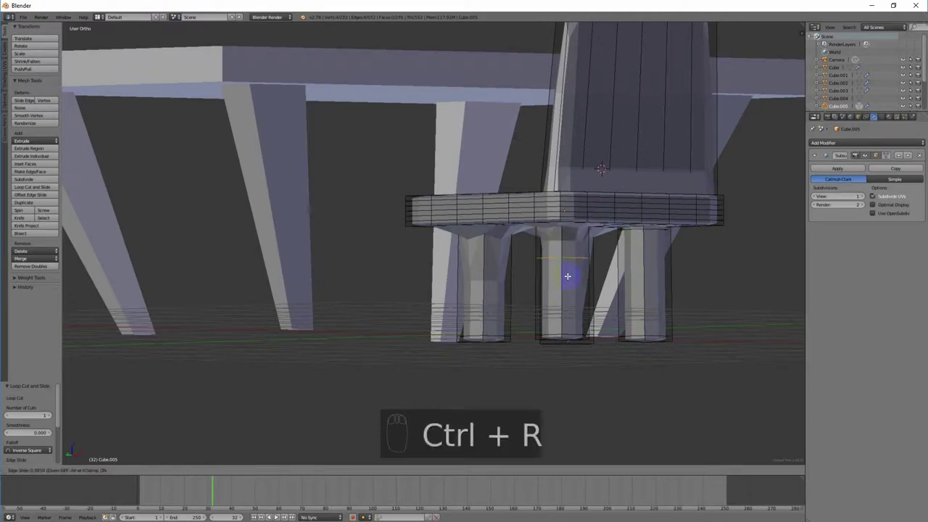
pyautogui.click(576, 248)
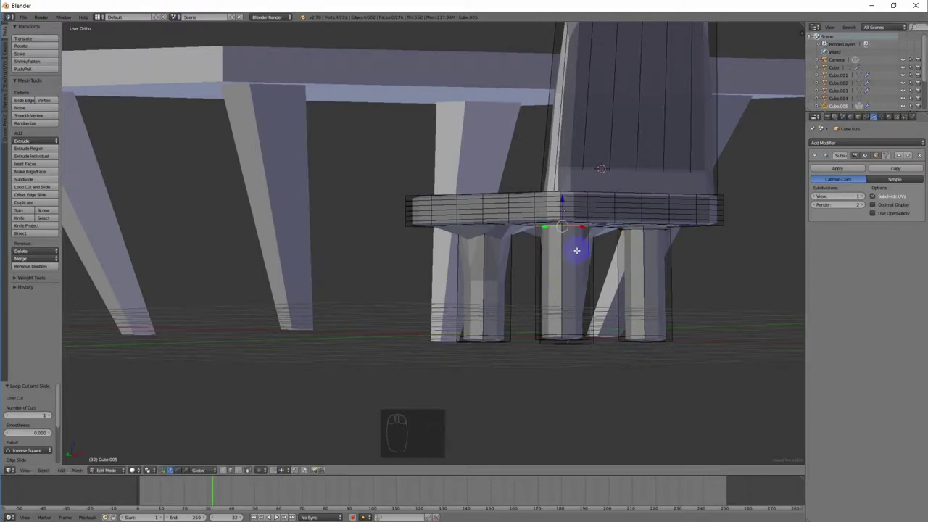
pyautogui.moveTo(480, 271); pyautogui.dragTo(492, 270, button='middle')
pyautogui.hotkey('ctrl', 'r')
pyautogui.click(476, 286)
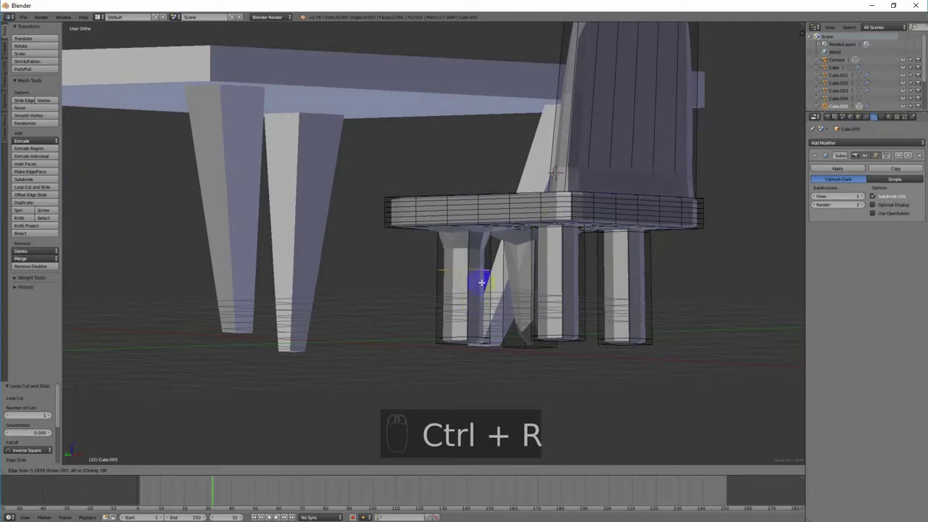
pyautogui.click(493, 246)
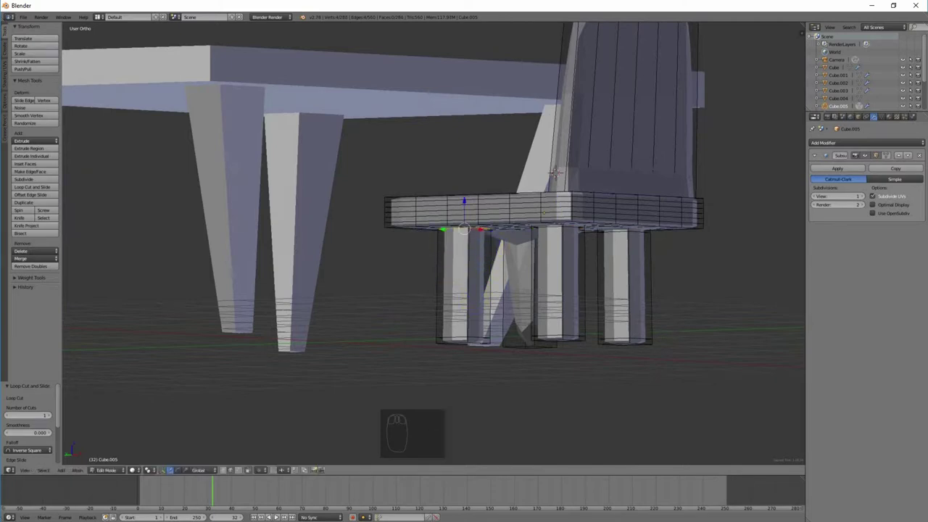
# Add two loop cuts to the remaining front leg, one close to the foot and one just below the seat
pyautogui.moveTo(591, 317); pyautogui.dragTo(464, 317, button='middle')
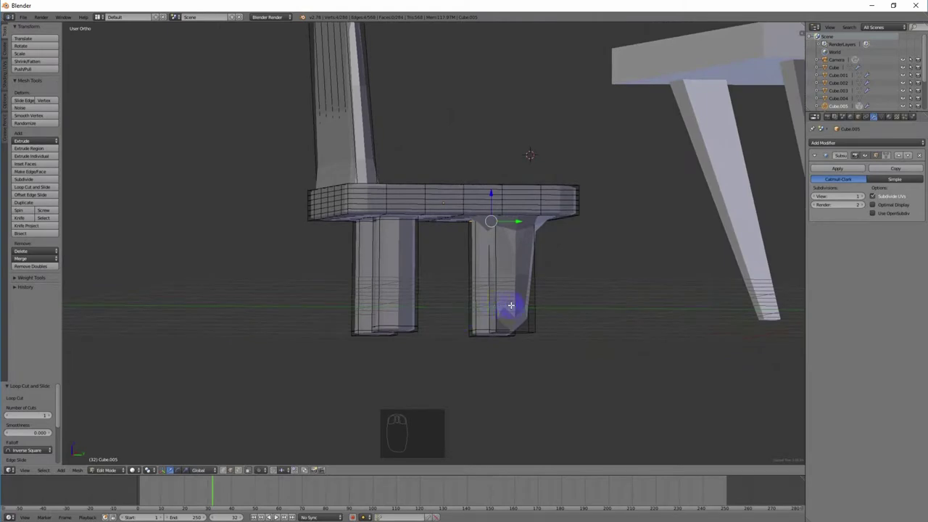
pyautogui.hotkey('ctrl', 'r')
pyautogui.click(499, 266)
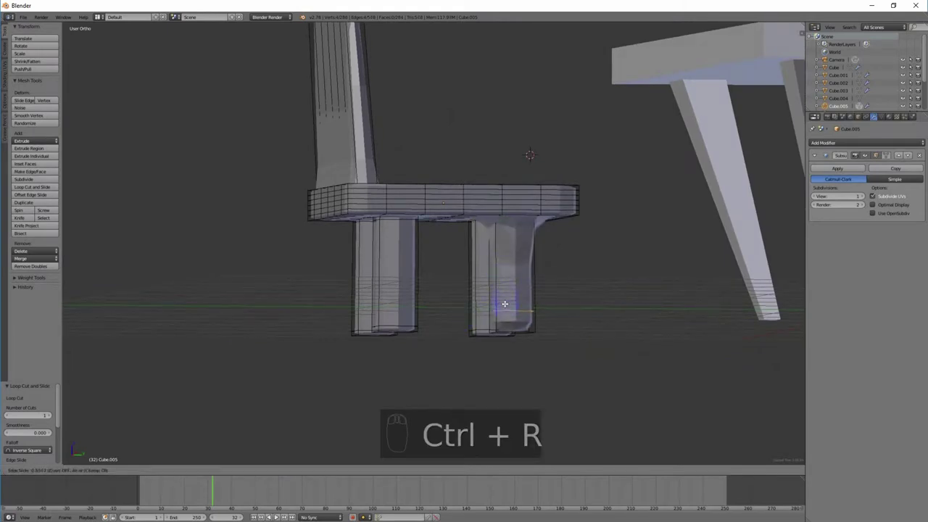
pyautogui.click(506, 319)
pyautogui.hotkey('ctrl', 'r')
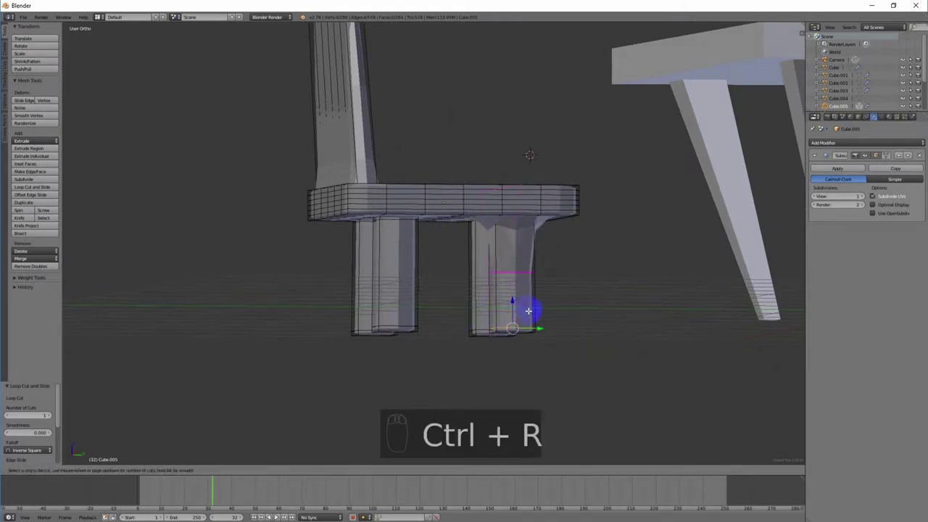
pyautogui.click(545, 243)
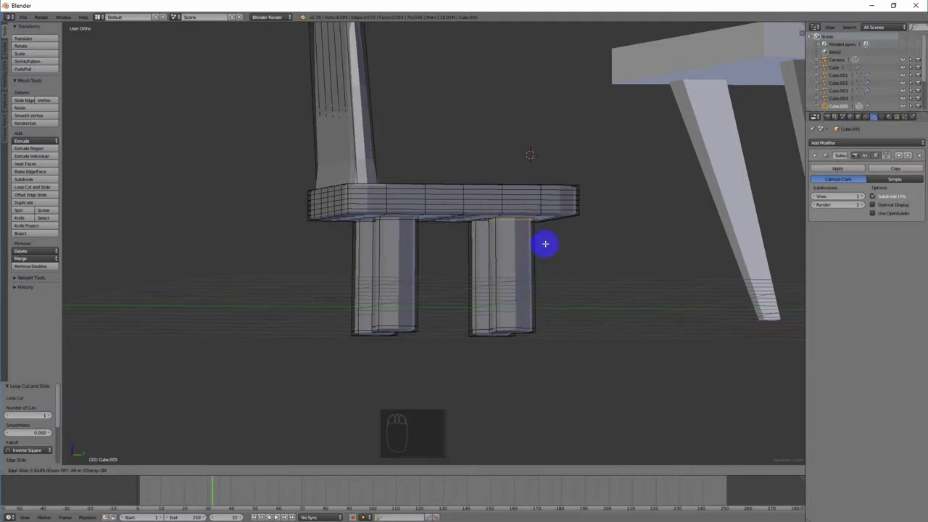
pyautogui.click(546, 244)
# Set the Subdivision Surface View level to 2 and add two backrest loop cuts, one slid upward and one toward the seat
pyautogui.moveTo(566, 269); pyautogui.dragTo(556, 276, button='middle')
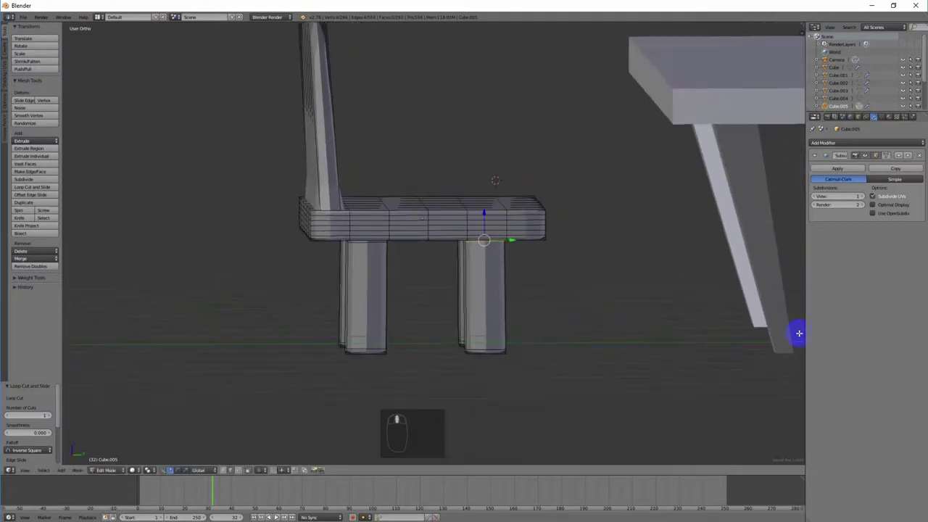
pyautogui.click(862, 196)
pyautogui.moveTo(537, 232); pyautogui.dragTo(333, 258, button='middle')
pyautogui.hotkey('ctrl', 'r')
pyautogui.click(314, 235)
pyautogui.click(308, 211)
pyautogui.moveTo(308, 210); pyautogui.dragTo(322, 269, button='middle')
pyautogui.hotkey('ctrl', 'r')
pyautogui.click(311, 276)
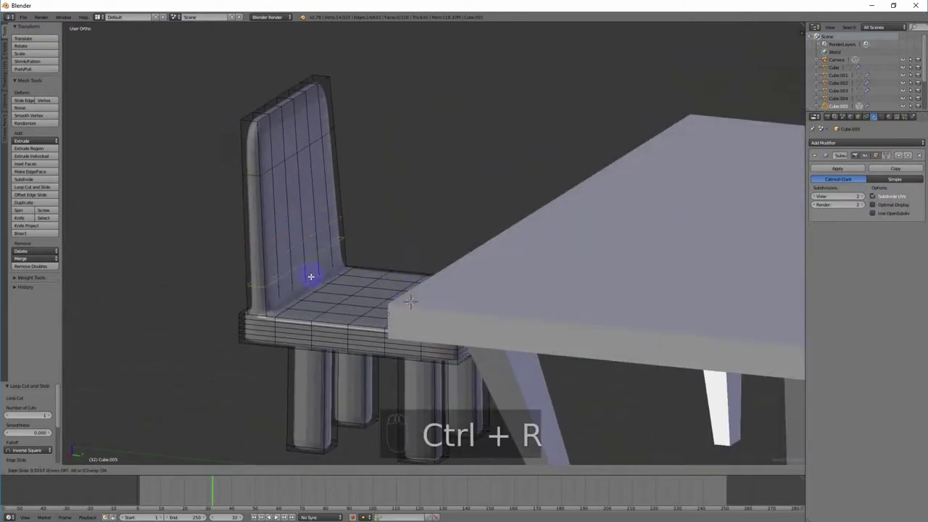
pyautogui.moveTo(310, 280); pyautogui.dragTo(337, 263, button='middle')
# Return the chair to Object Mode and shade it smooth
pyautogui.press('Tab')
pyautogui.moveTo(460, 304); pyautogui.dragTo(543, 280, button='middle')
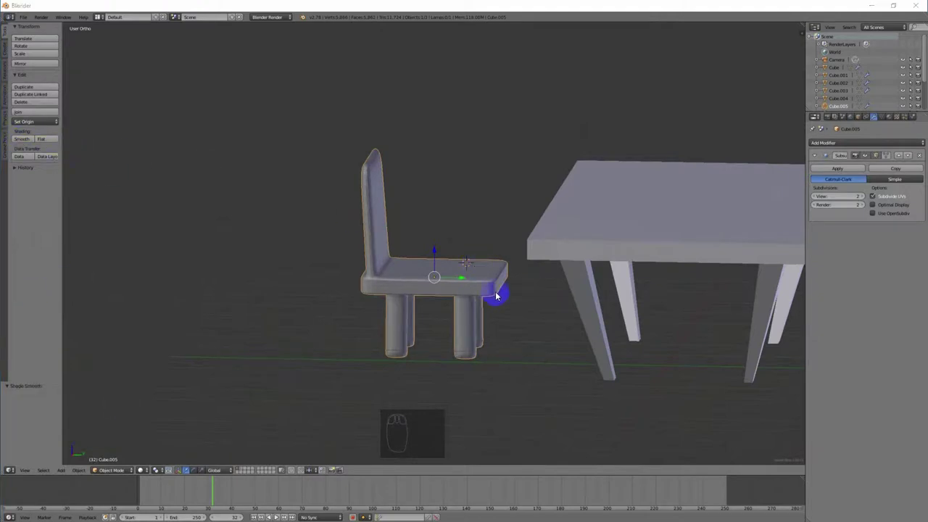
pyautogui.moveTo(542, 277); pyautogui.dragTo(444, 271, button='middle')
# Create a new material for the chair
pyautogui.click(890, 118)
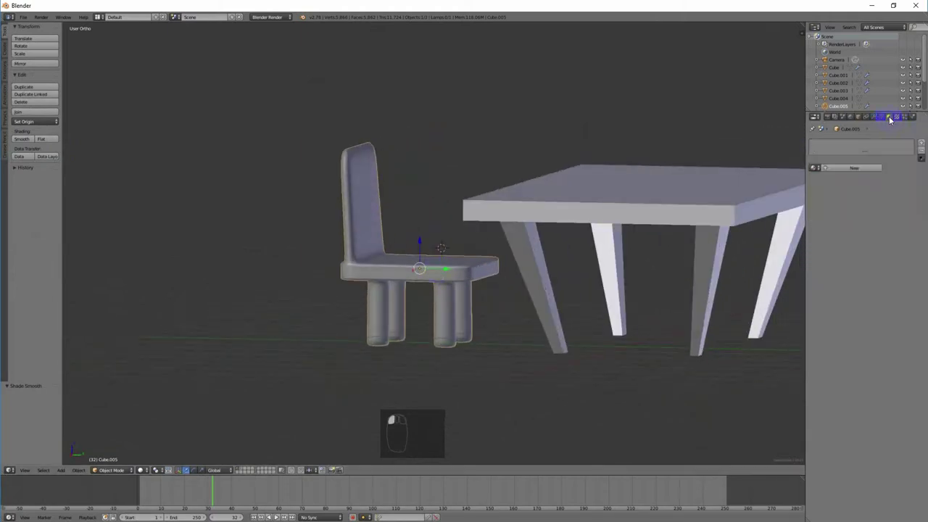
pyautogui.click(870, 168)
pyautogui.moveTo(795, 162); pyautogui.dragTo(524, 242, button='middle')
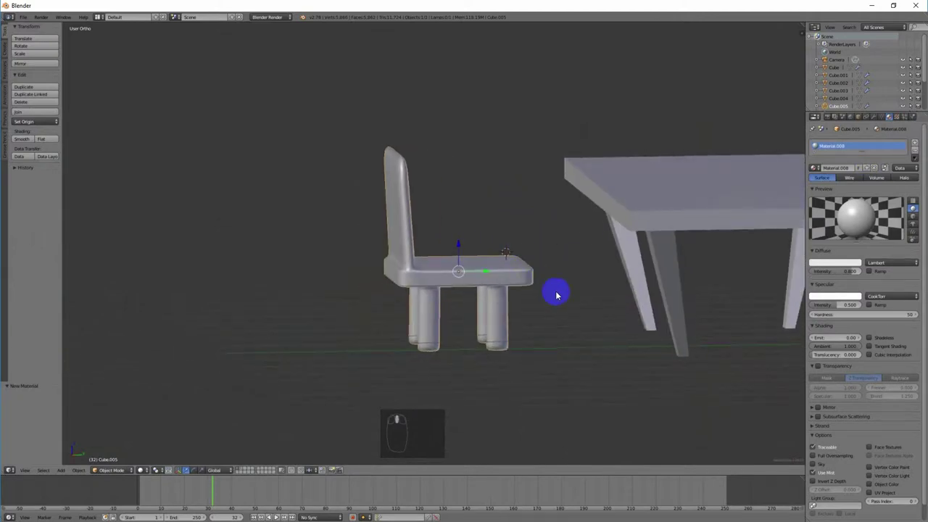
# Move the chair along Y toward the table and about 1.265 along X
pyautogui.scroll(-2, 556, 294)
pyautogui.moveTo(480, 270); pyautogui.dragTo(532, 258)
pyautogui.moveTo(532, 258); pyautogui.dragTo(577, 279, button='middle')
pyautogui.moveTo(540, 259); pyautogui.dragTo(609, 270)
# Add a new image texture to the chair's material and load 381.jpg from the Desktop
pyautogui.moveTo(667, 285); pyautogui.dragTo(797, 139, button='middle')
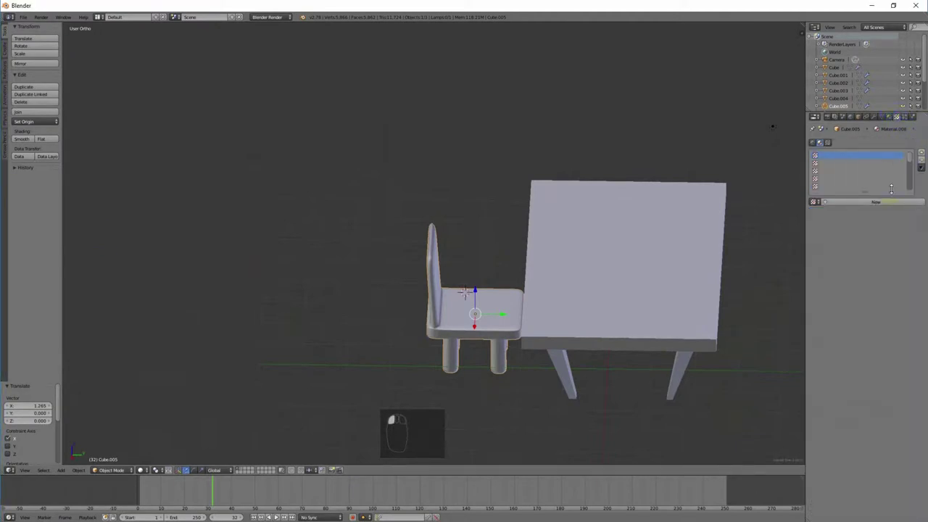
pyautogui.click(884, 201)
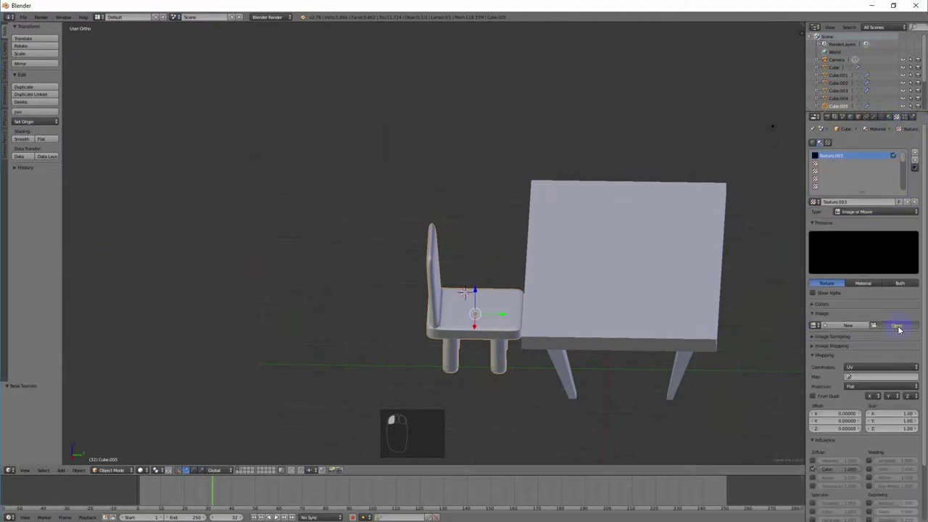
pyautogui.click(897, 327)
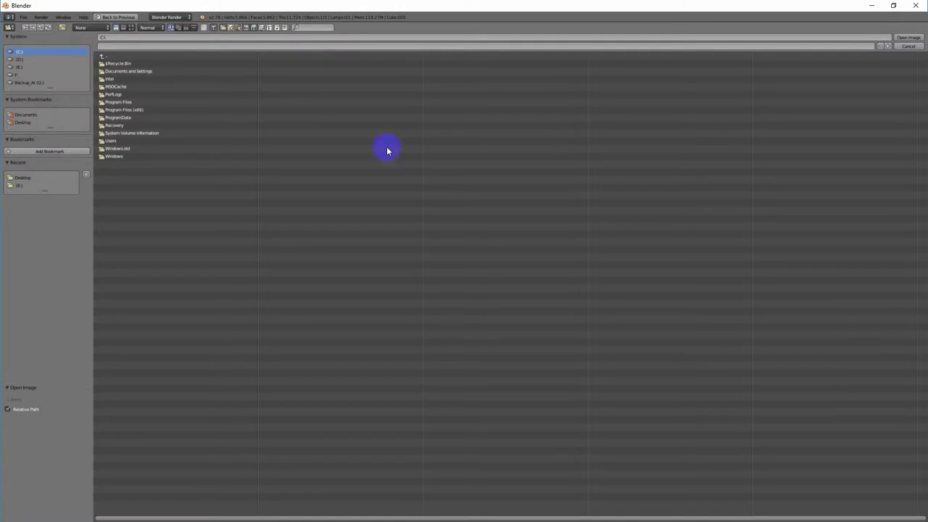
pyautogui.click(22, 123)
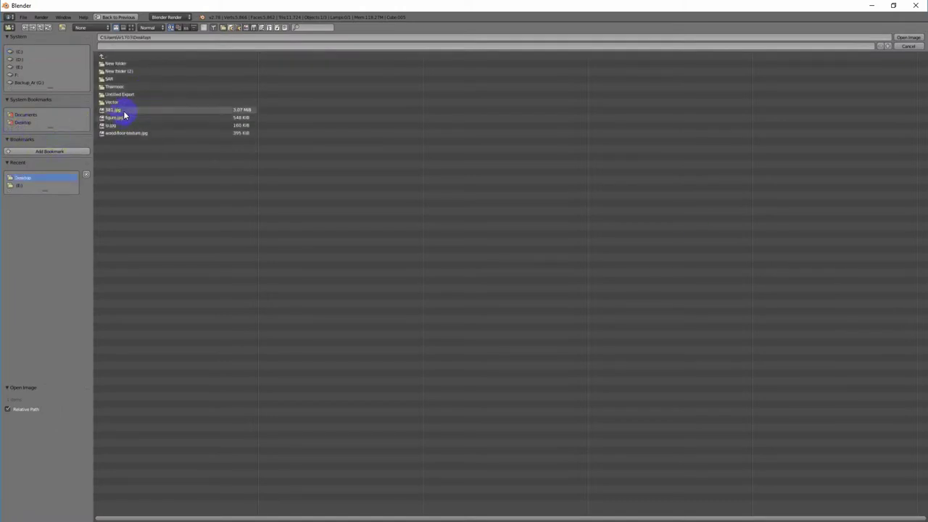
pyautogui.click(123, 111)
pyautogui.click(908, 37)
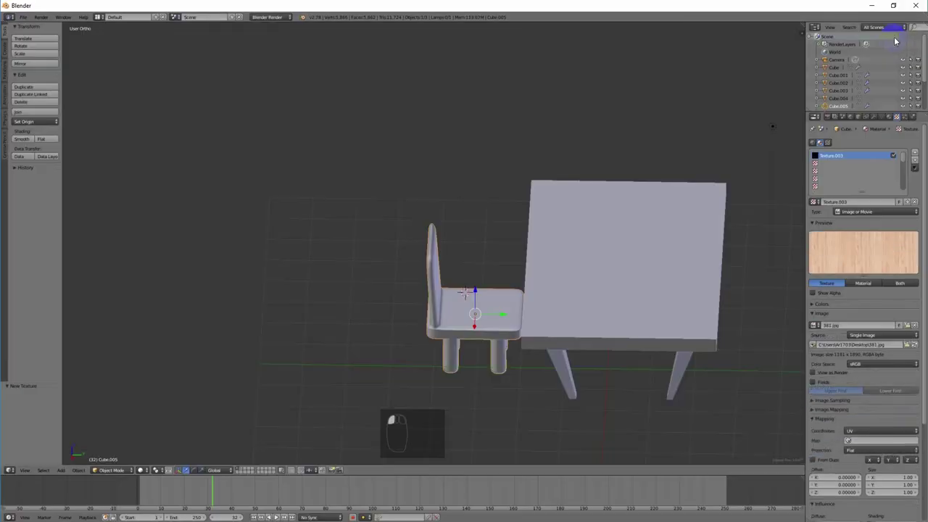
# Render the scene to check the chair's texture
pyautogui.moveTo(685, 293); pyautogui.dragTo(456, 335, button='middle')
pyautogui.scroll(4, 456, 335)
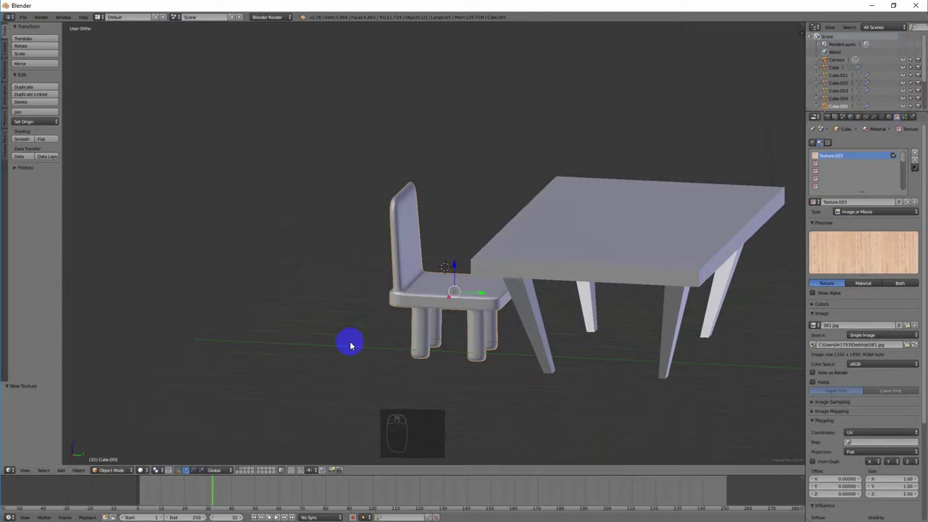
pyautogui.press('F12')
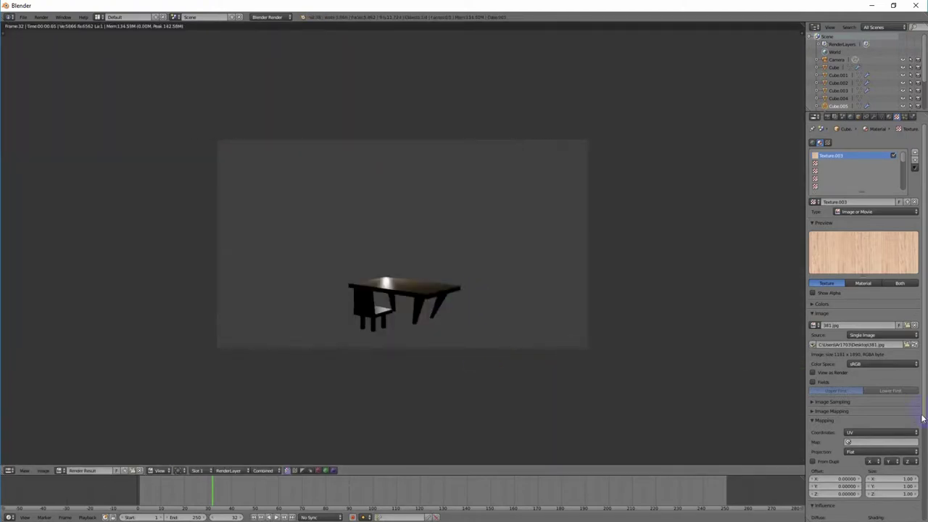
# Set the texture's mapping coordinates to Generated, render the scene again, and return to the 3D view
pyautogui.click(870, 434)
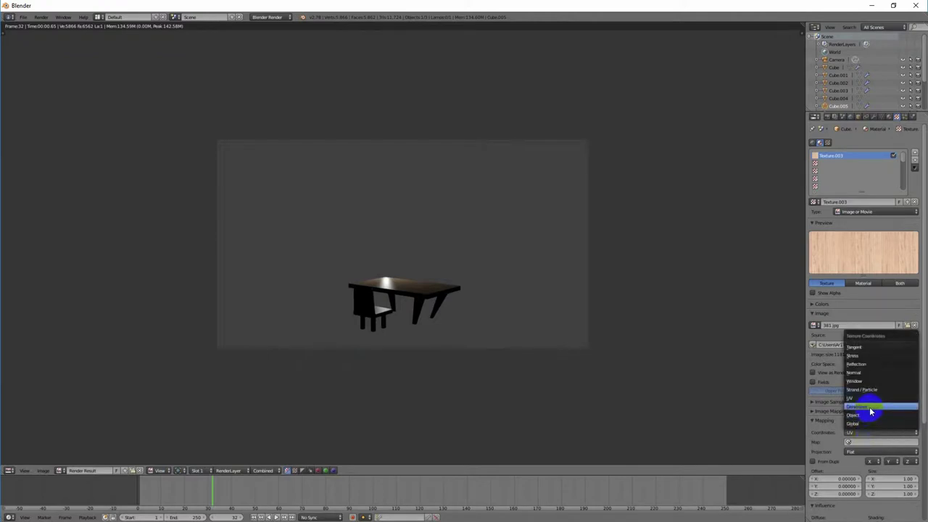
pyautogui.click(871, 408)
pyautogui.click(480, 303)
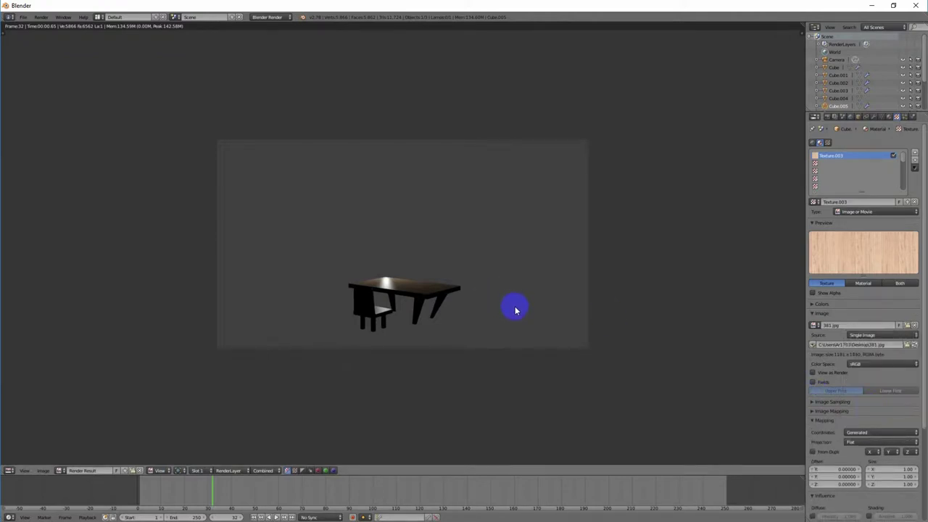
pyautogui.press('F12')
pyautogui.press('Escape')
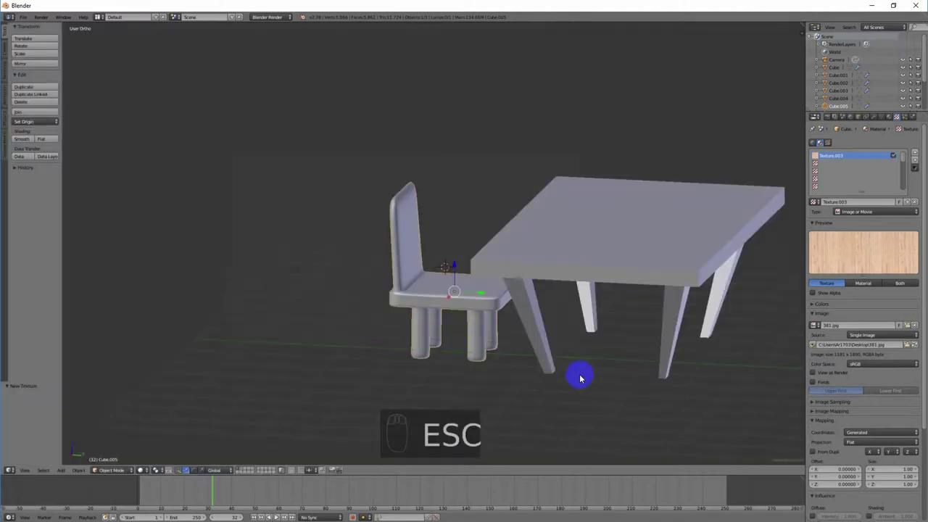
# Switch the viewport shading to Rendered and examine the textured chair and table
pyautogui.click(141, 469)
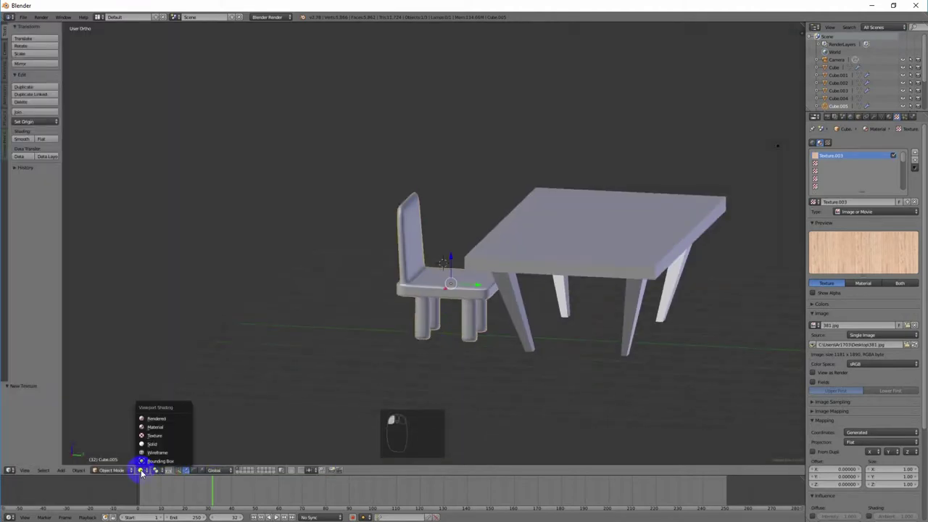
pyautogui.click(155, 421)
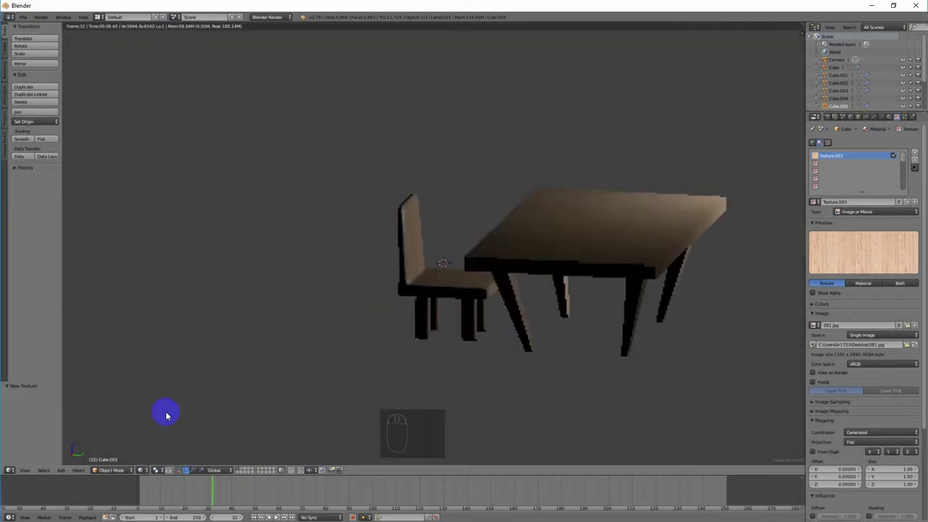
pyautogui.moveTo(541, 332); pyautogui.dragTo(589, 381, button='middle')
pyautogui.moveTo(491, 378); pyautogui.dragTo(508, 373, button='middle')
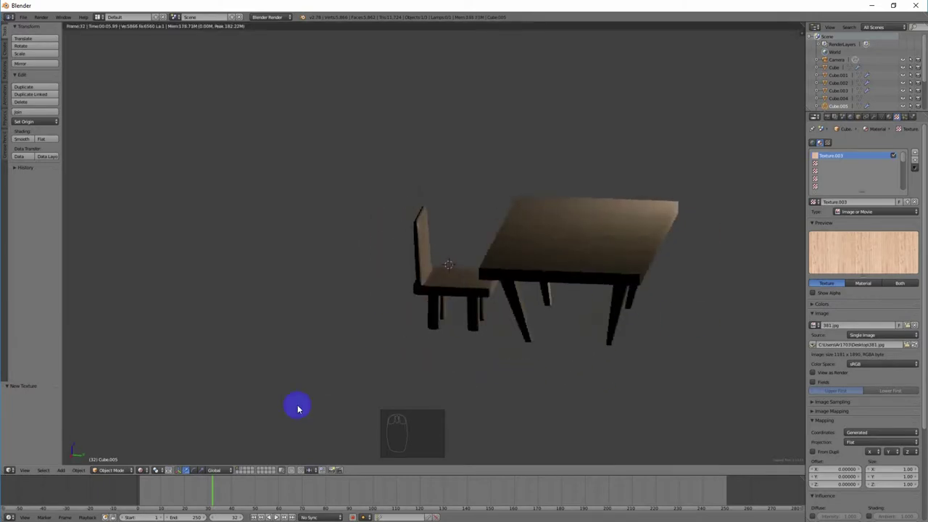
# Switch the viewport shading to Solid and move the chair about 1.63 along Y toward the table
pyautogui.click(148, 470)
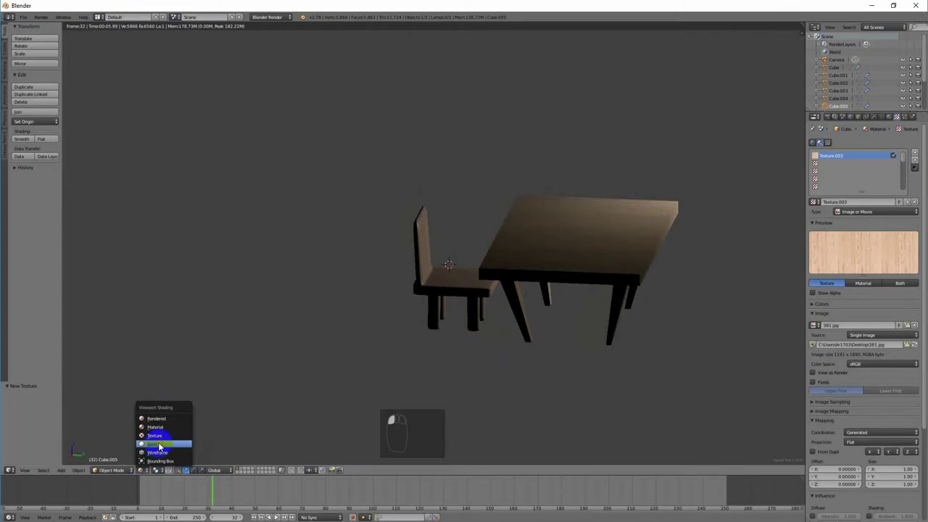
pyautogui.click(158, 441)
pyautogui.moveTo(526, 310); pyautogui.dragTo(534, 306, button='middle')
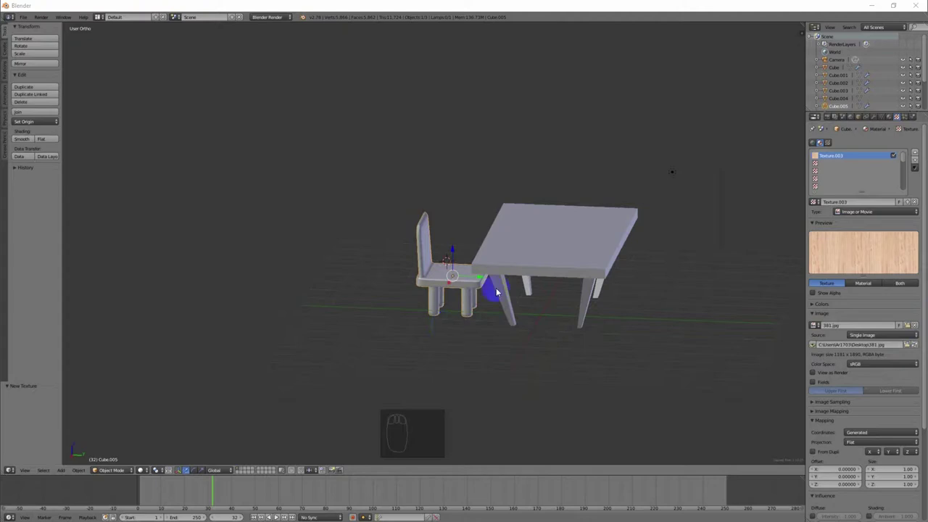
pyautogui.scroll(1, 476, 262)
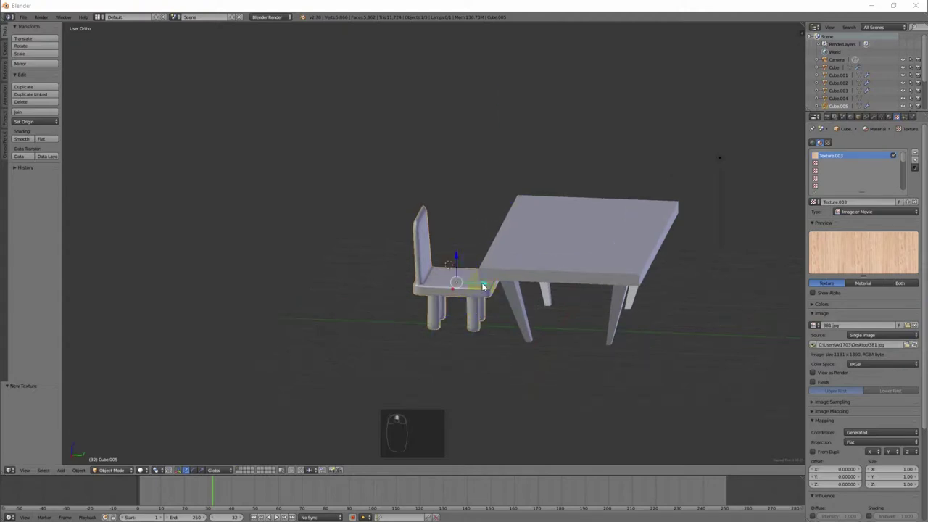
pyautogui.moveTo(471, 339); pyautogui.dragTo(502, 346, button='middle')
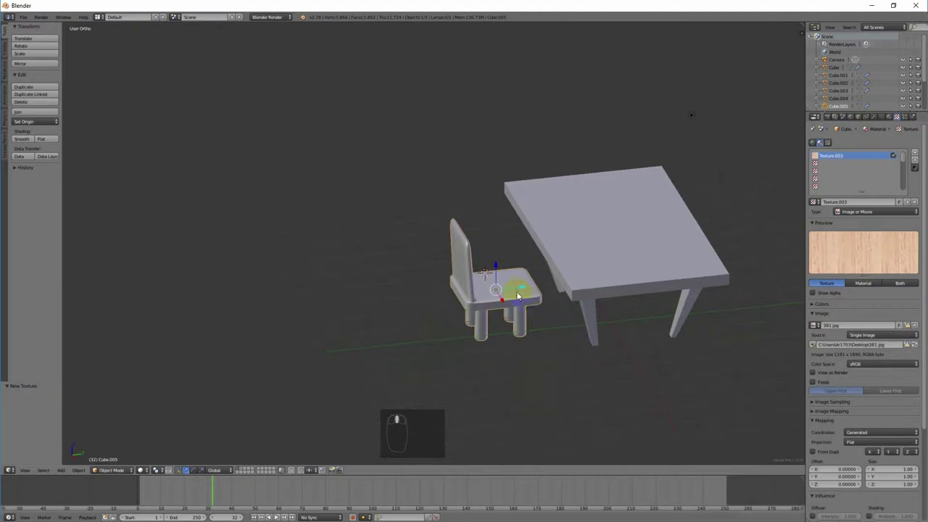
pyautogui.moveTo(522, 287); pyautogui.dragTo(582, 294, button='right')
pyautogui.moveTo(582, 292); pyautogui.dragTo(652, 319, button='middle')
# Nudge the chair slightly along X to line it up with the middle of the table
pyautogui.click(567, 263)
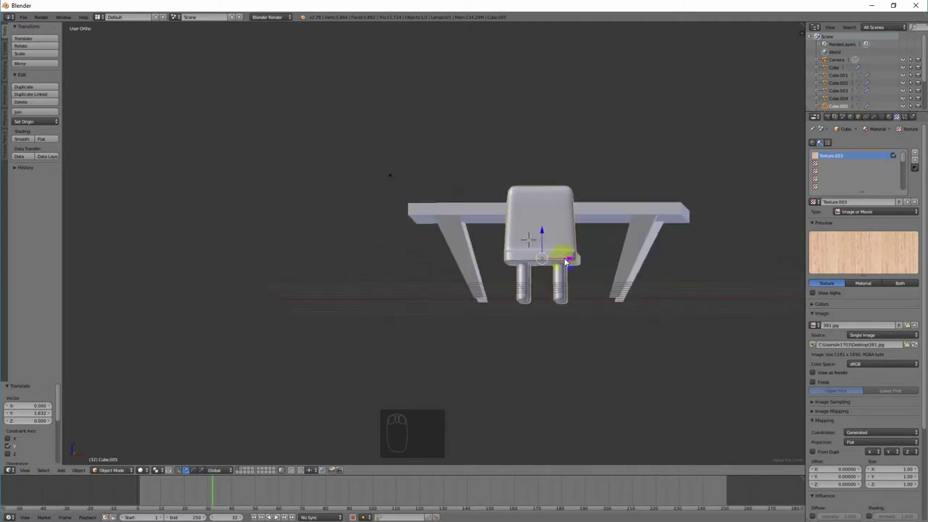
pyautogui.moveTo(573, 261); pyautogui.dragTo(569, 259)
pyautogui.moveTo(570, 259); pyautogui.dragTo(598, 258, button='middle')
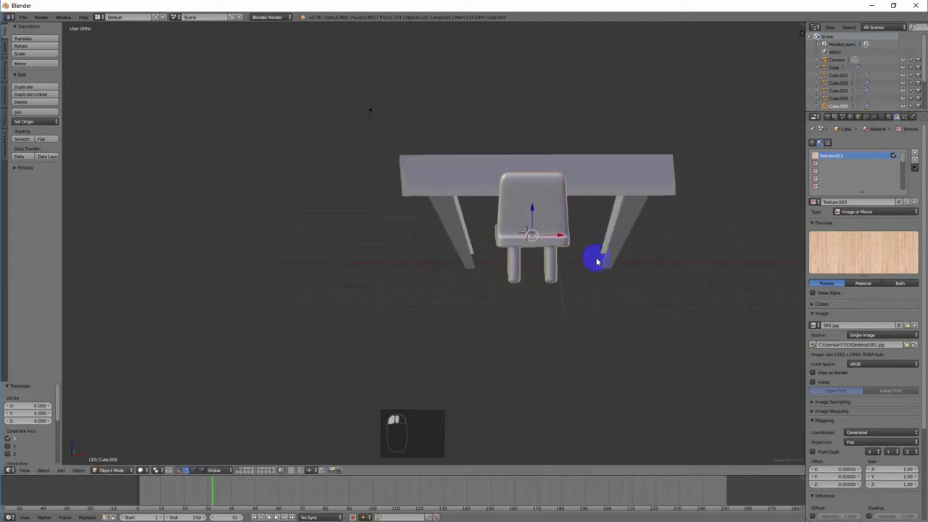
pyautogui.moveTo(561, 238); pyautogui.dragTo(567, 188)
pyautogui.moveTo(615, 288); pyautogui.dragTo(553, 287, button='middle')
# Scale the table down slightly and lower it along Z to bring its height into proportion with the chair
pyautogui.rightClick(616, 224)
pyautogui.press('s')
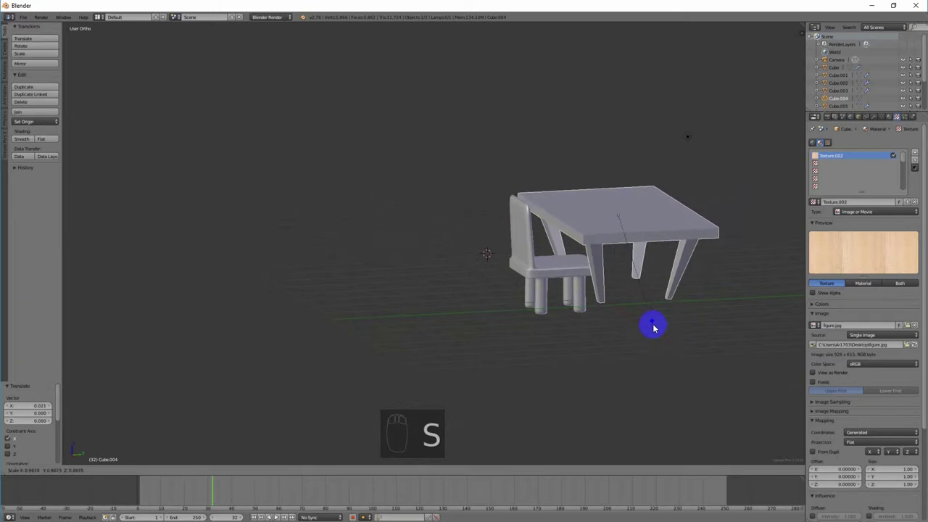
pyautogui.click(650, 324)
pyautogui.moveTo(617, 189); pyautogui.dragTo(619, 213)
pyautogui.moveTo(618, 213); pyautogui.dragTo(507, 249, button='middle')
# Raise the chair about 0.19 along Z beside the table
pyautogui.rightClick(520, 247)
pyautogui.moveTo(529, 228); pyautogui.dragTo(531, 221)
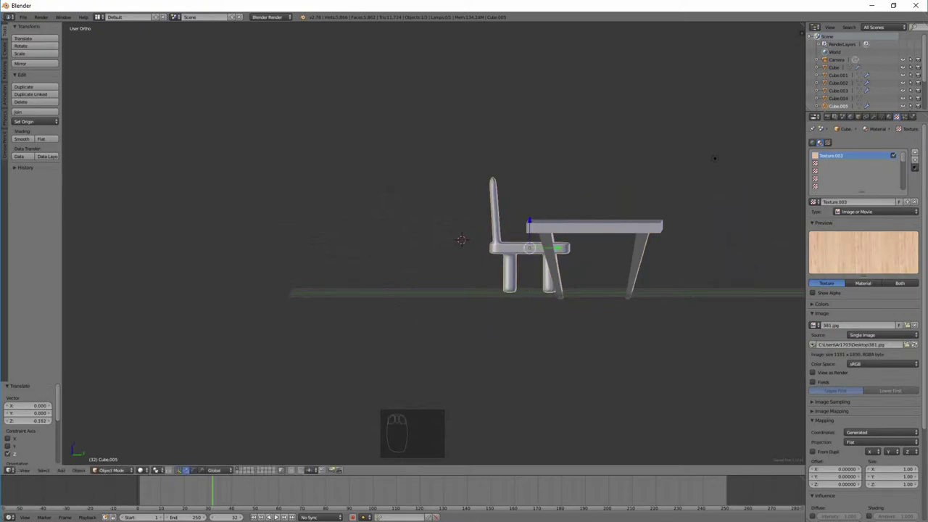
pyautogui.moveTo(553, 317)
pyautogui.mouseDown(button='middle')
pyautogui.moveTo(464, 340)
pyautogui.moveTo(373, 344)
pyautogui.moveTo(311, 325)
pyautogui.moveTo(501, 317)
pyautogui.moveTo(574, 330)
pyautogui.moveTo(551, 325)
pyautogui.mouseUp(button='middle')
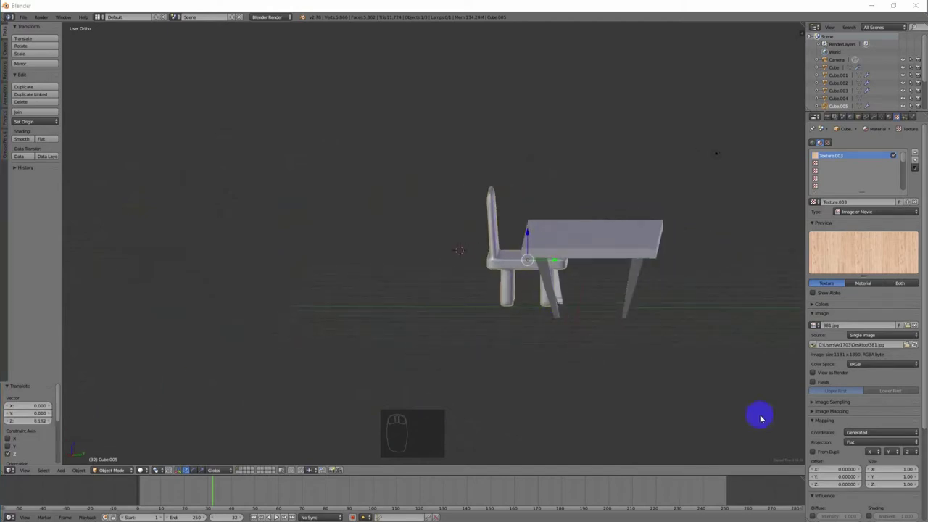
pyautogui.moveTo(624, 274)
pyautogui.mouseDown(button='middle')
pyautogui.moveTo(686, 293)
pyautogui.moveTo(671, 282)
pyautogui.mouseUp(button='middle')
# Select all objects, move them to the second layer, and display that layer with the bedroom
pyautogui.press('a')
pyautogui.press('a')
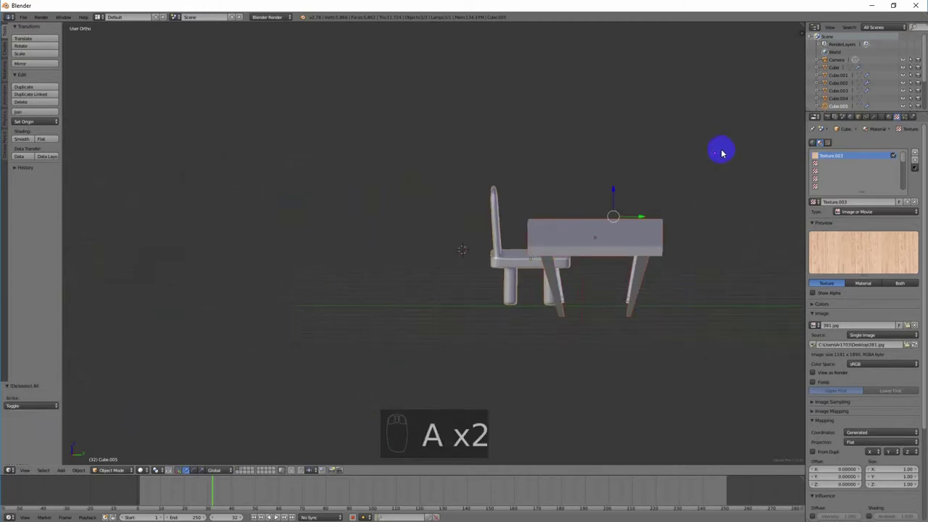
pyautogui.moveTo(669, 238)
pyautogui.mouseDown(button='middle')
pyautogui.moveTo(644, 279)
pyautogui.moveTo(668, 284)
pyautogui.mouseUp(button='middle')
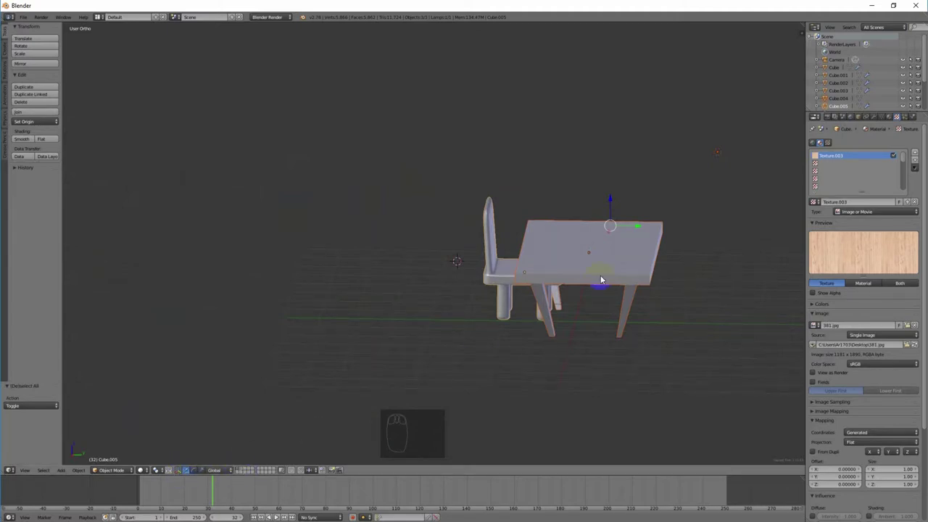
pyautogui.press('m')
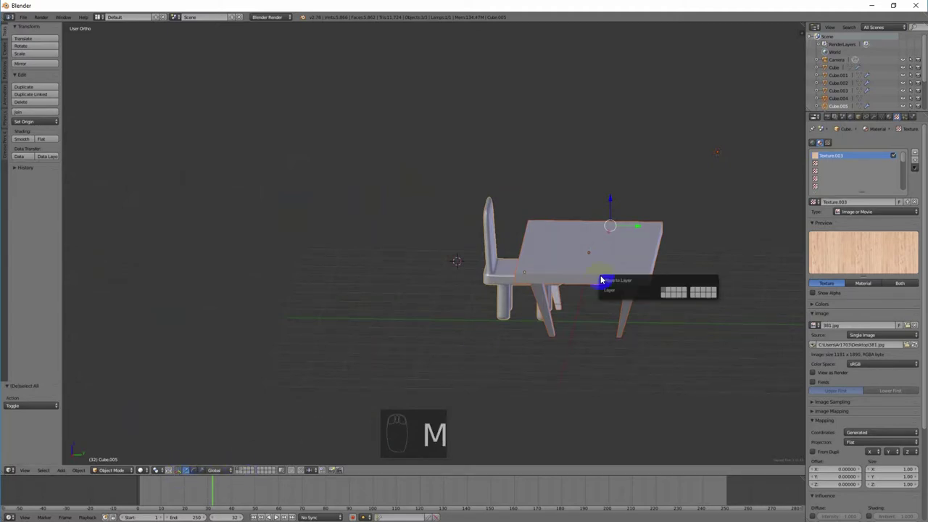
pyautogui.click(670, 292)
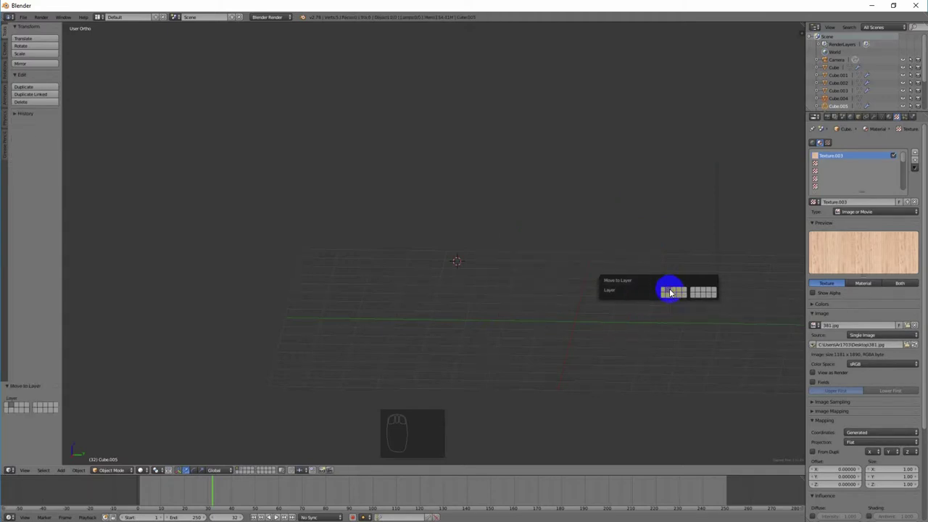
pyautogui.click(241, 470)
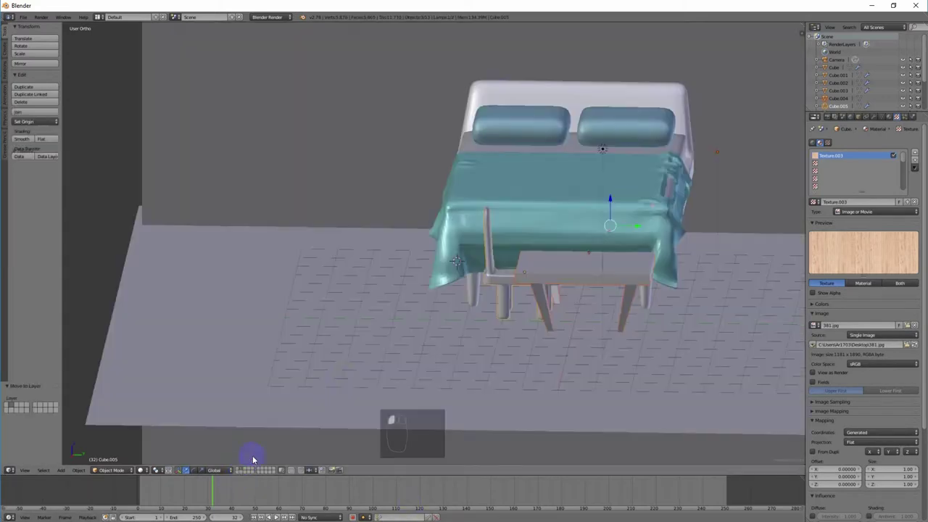
# Move the table and chair about 8.47 along Y past the bed and scale them up by about 1.165
pyautogui.moveTo(583, 297); pyautogui.dragTo(661, 311, button='middle')
pyautogui.scroll(-2, 662, 311)
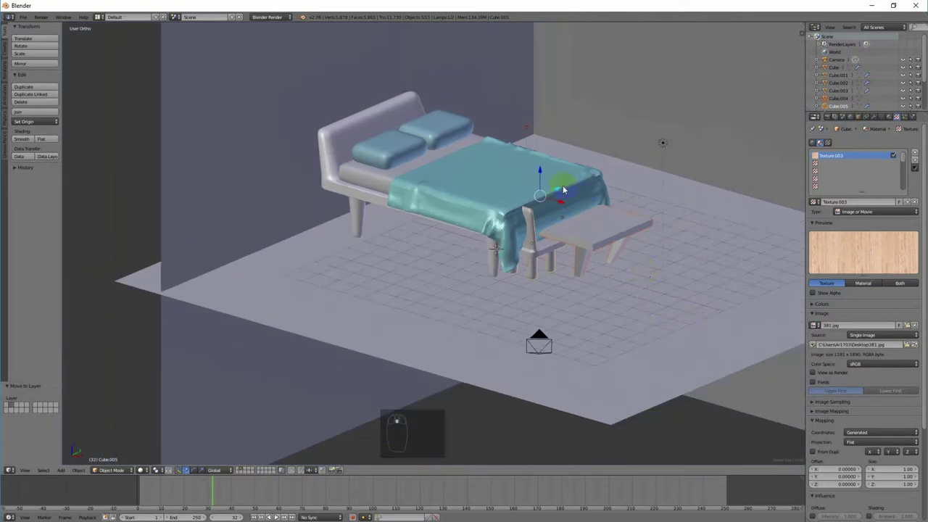
pyautogui.moveTo(558, 191); pyautogui.dragTo(696, 145)
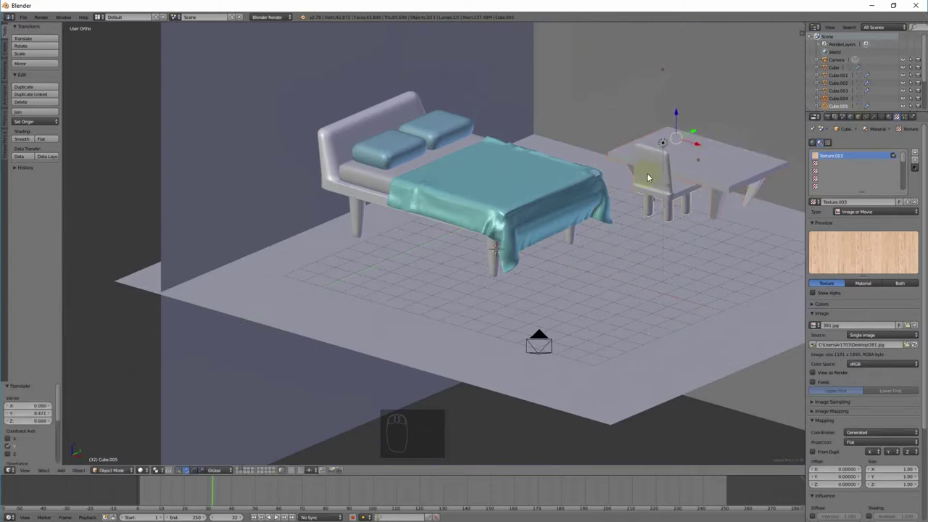
pyautogui.keyDown('shift'); pyautogui.moveTo(674, 225); pyautogui.dragTo(498, 226, button='middle'); pyautogui.keyUp('shift')
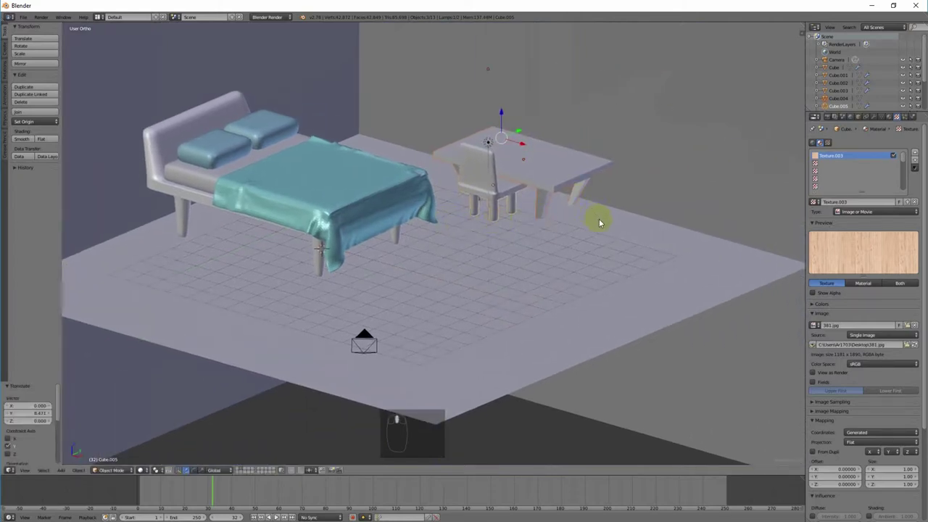
pyautogui.press('s')
pyautogui.click(615, 232)
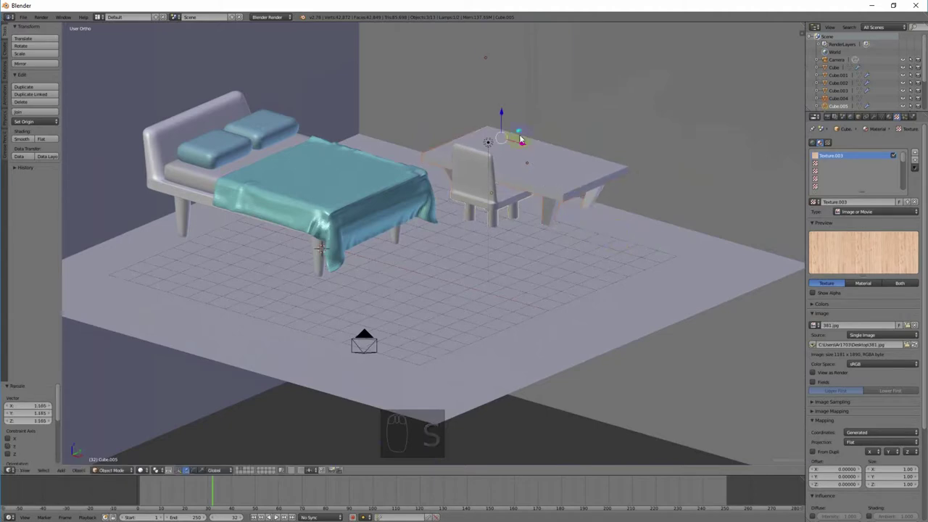
# Raise the enlarged table and chair along Z to floor level and nudge them slightly along Y
pyautogui.press('g')
pyautogui.press('z')
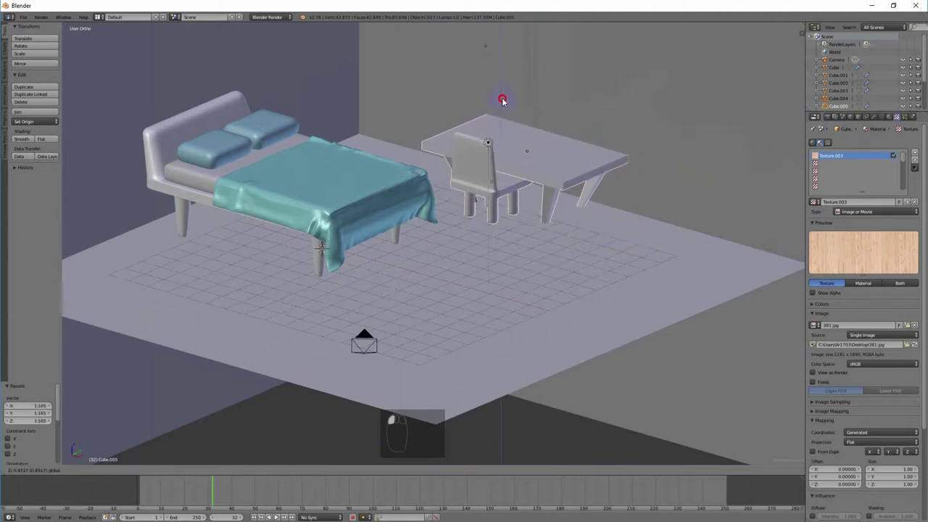
pyautogui.click(504, 98)
pyautogui.moveTo(519, 117); pyautogui.dragTo(516, 120)
pyautogui.moveTo(516, 119); pyautogui.dragTo(589, 194, button='middle')
# Move the table and chair about 2.4 along X and check their placement through the camera view
pyautogui.moveTo(388, 131); pyautogui.dragTo(439, 134)
pyautogui.moveTo(537, 205); pyautogui.dragTo(569, 245, button='middle')
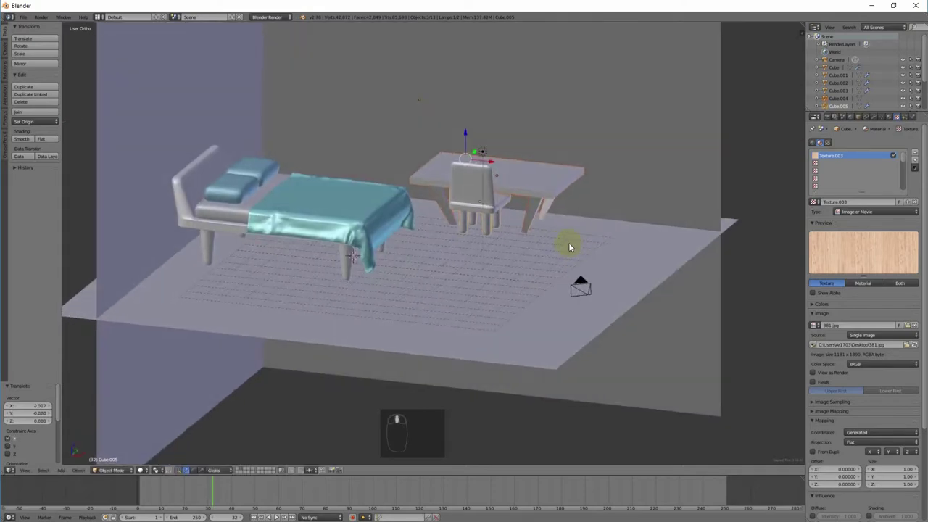
pyautogui.press('KP_0')
pyautogui.press('KP_0')
pyautogui.moveTo(570, 244); pyautogui.dragTo(550, 236, button='middle')
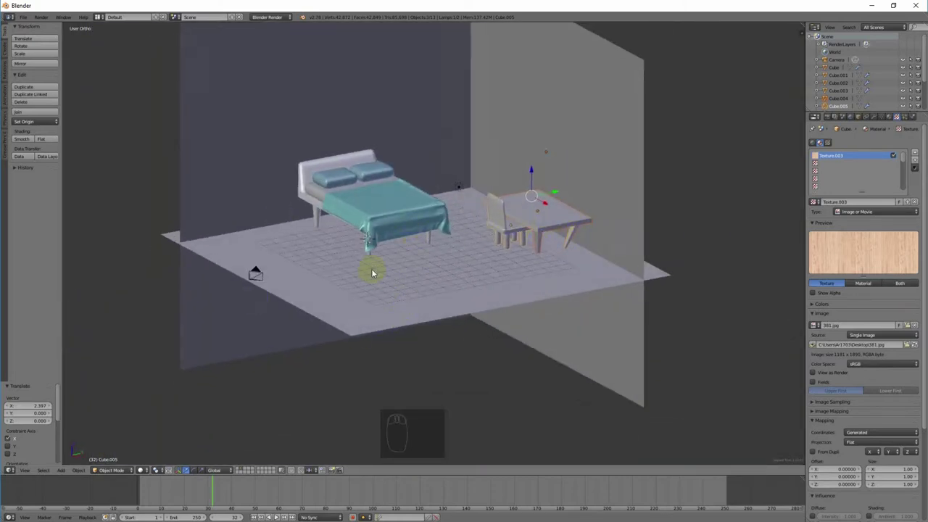
# Switch to an empty layer and place the 3D cursor near the centre of the grid
pyautogui.click(243, 470)
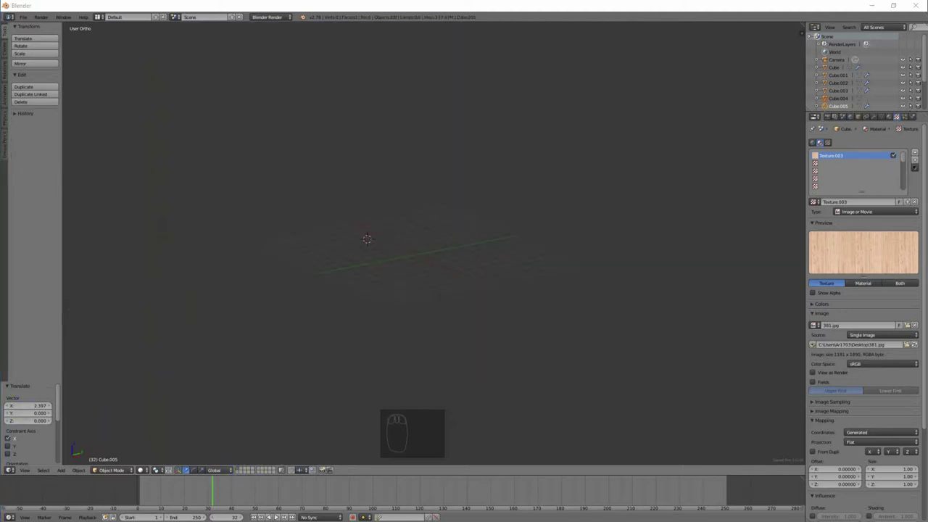
pyautogui.moveTo(605, 304); pyautogui.dragTo(588, 311, button='middle')
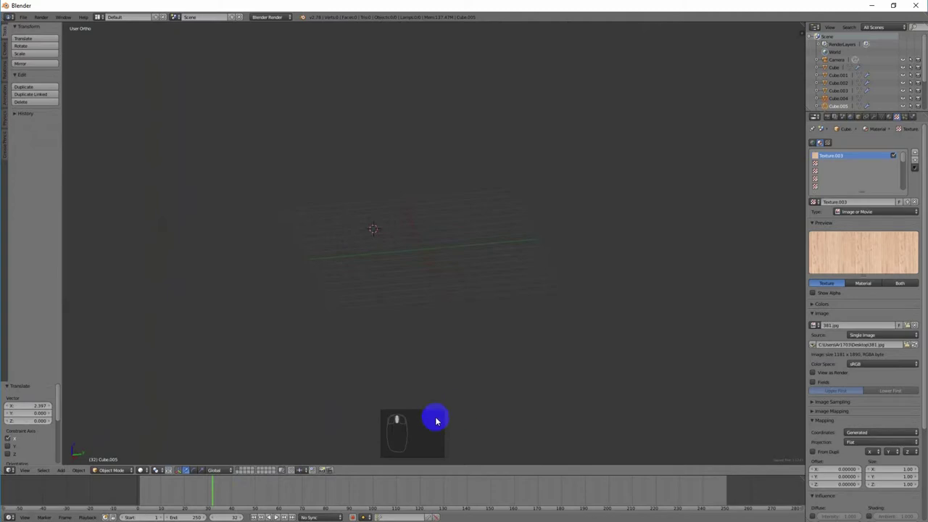
pyautogui.moveTo(278, 346); pyautogui.dragTo(349, 352, button='middle')
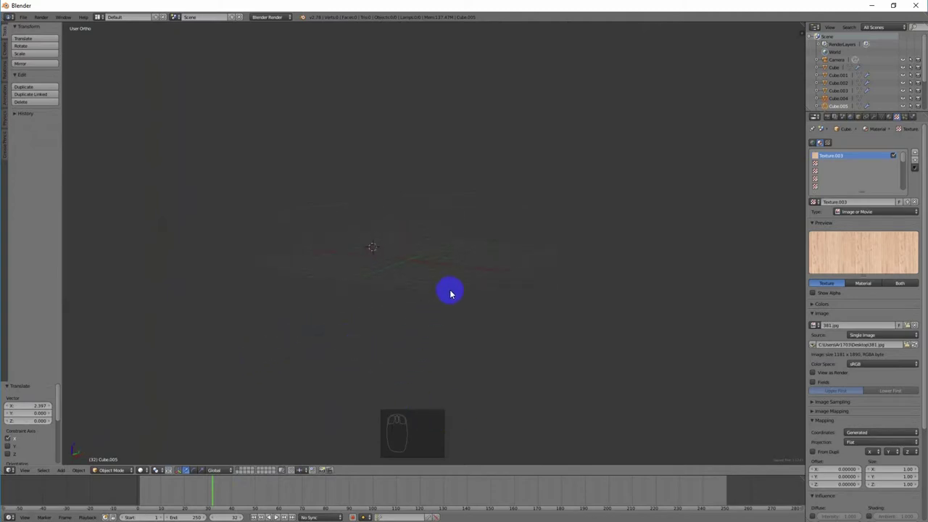
pyautogui.moveTo(450, 303); pyautogui.dragTo(419, 271, button='middle')
pyautogui.click(402, 259)
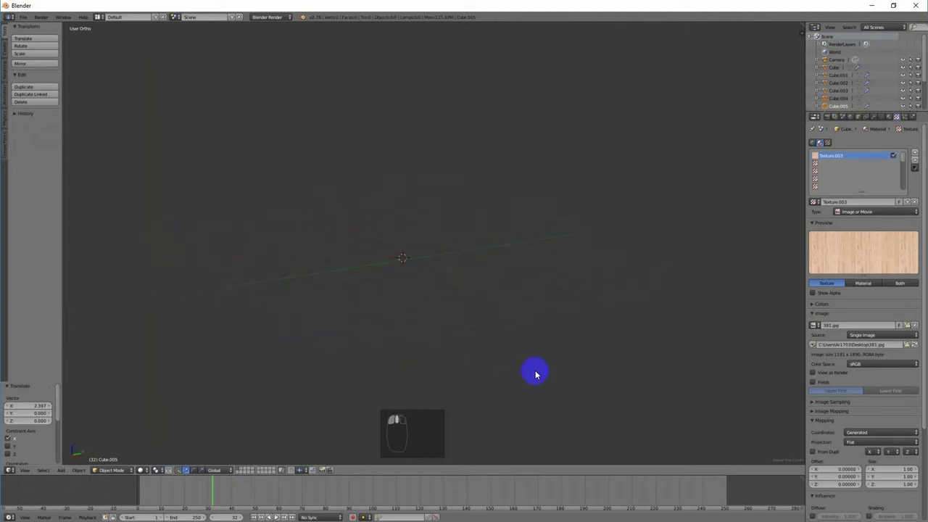
# Add a circle mesh with 32 vertices and radius 1 at the 3D cursor
pyautogui.hotkey('shift', 'a')
pyautogui.moveTo(542, 372)
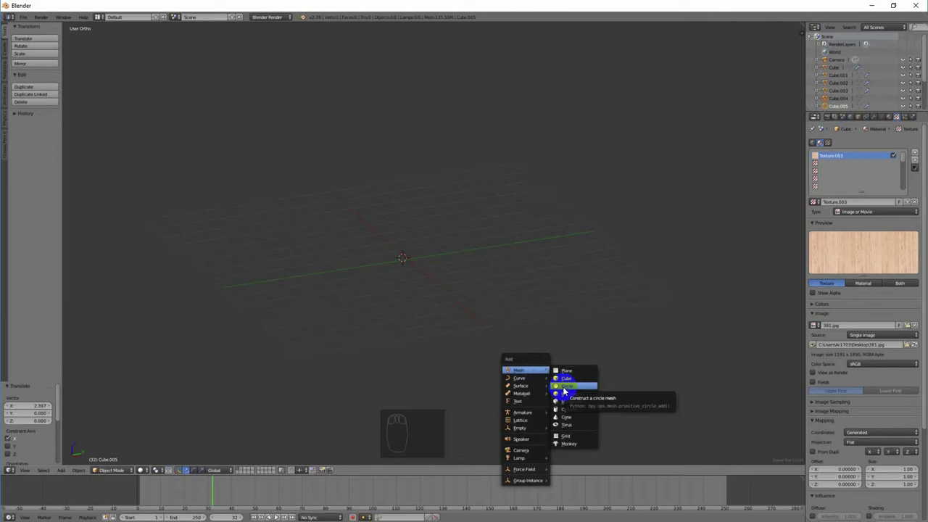
pyautogui.click(563, 387)
pyautogui.moveTo(538, 360)
pyautogui.mouseDown(button='middle')
pyautogui.moveTo(510, 346)
pyautogui.moveTo(531, 348)
pyautogui.mouseUp(button='middle')
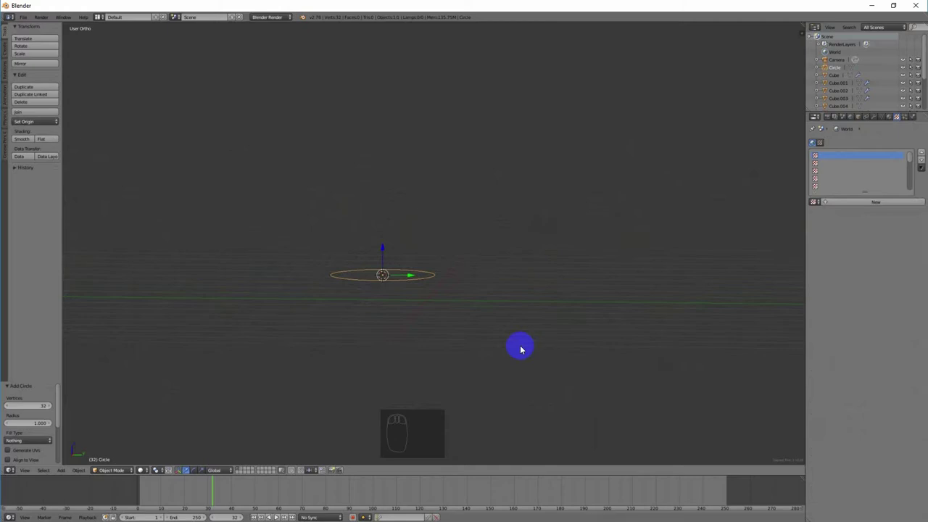
# In Edit Mode, extrude the circle upward along Z into a tall cylinder, fill its open top with a face, and return to Object Mode
pyautogui.press('Tab')
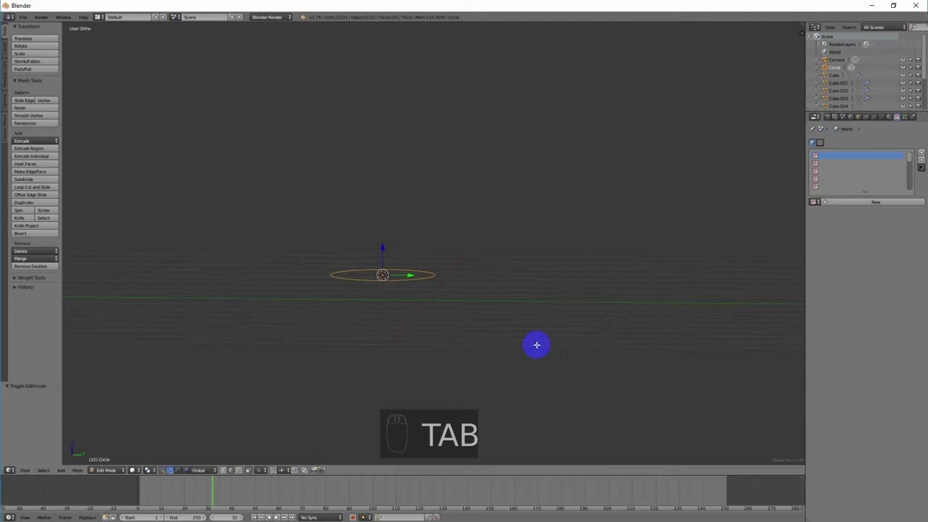
pyautogui.press('e')
pyautogui.press('z')
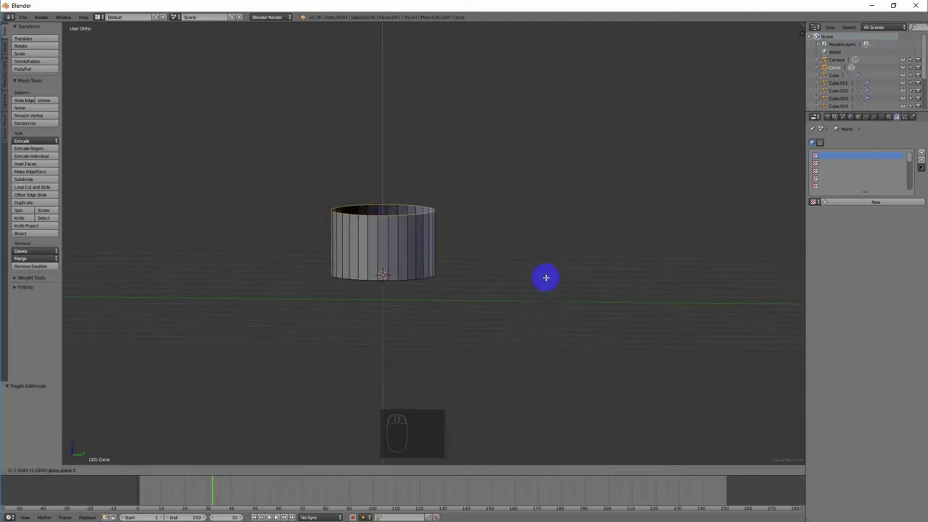
pyautogui.click(563, 201)
pyautogui.moveTo(573, 203); pyautogui.dragTo(570, 228, button='middle')
pyautogui.press('f')
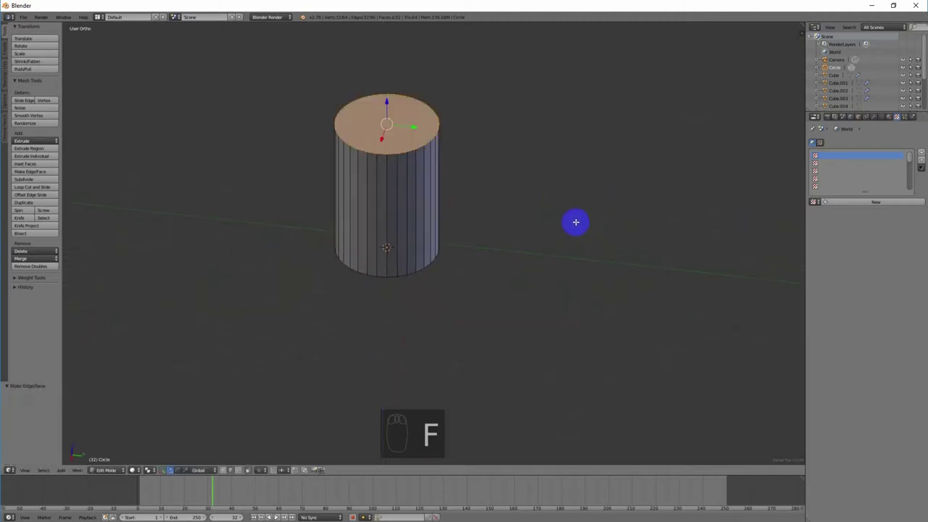
pyautogui.moveTo(451, 294); pyautogui.dragTo(476, 295, button='middle')
pyautogui.press('a')
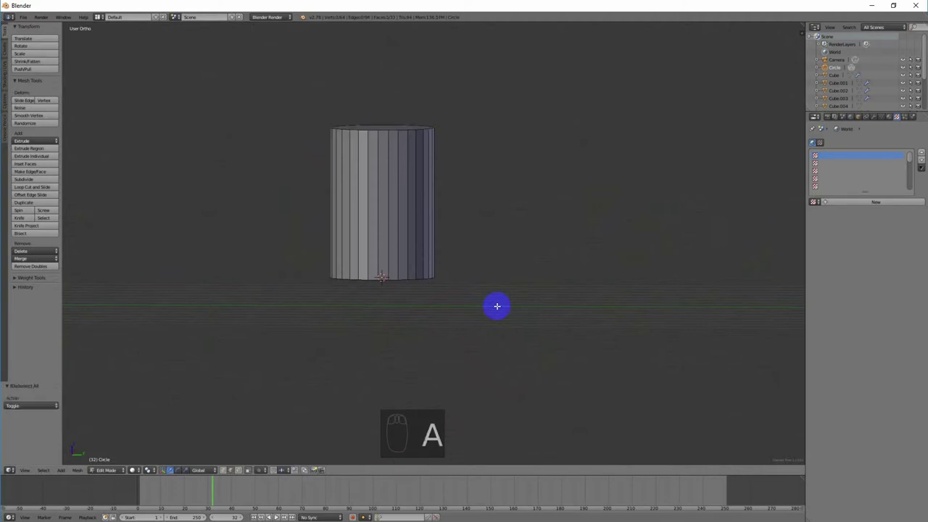
pyautogui.moveTo(456, 336); pyautogui.dragTo(440, 326, button='middle')
pyautogui.press('Tab')
pyautogui.press('a')
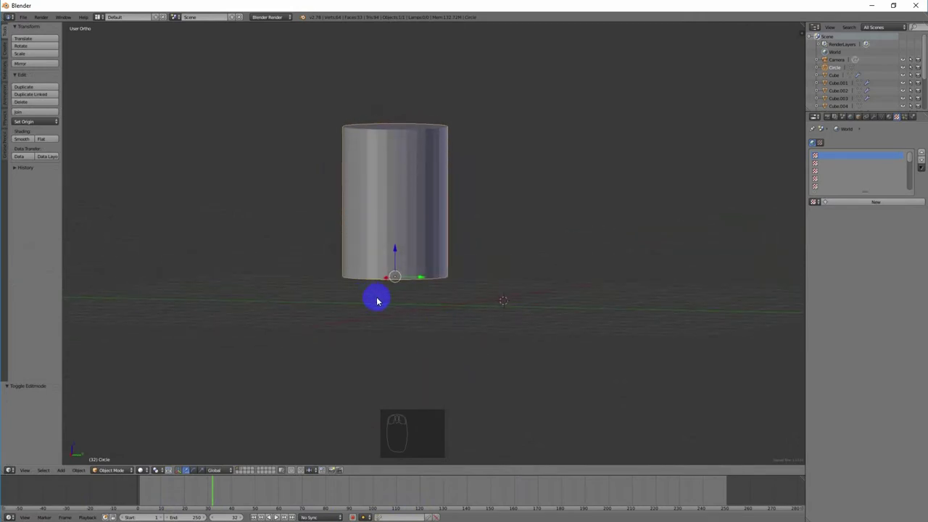
# Add a cube beside the cylinder and scale it along X by about 0.28 into a thin slab
pyautogui.moveTo(377, 301); pyautogui.dragTo(410, 289, button='middle')
pyautogui.hotkey('shift', 'a')
pyautogui.moveTo(442, 288)
pyautogui.click(468, 298)
pyautogui.moveTo(540, 327); pyautogui.dragTo(573, 340, button='middle')
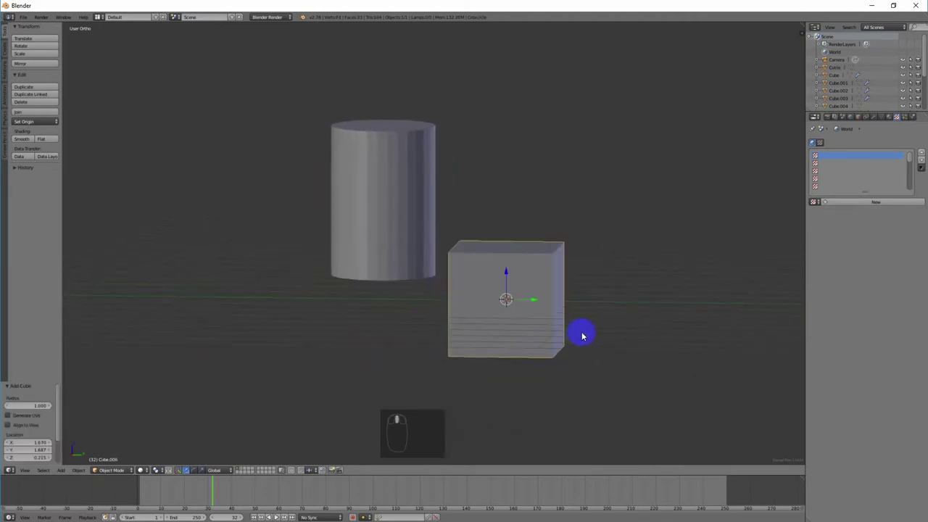
pyautogui.press('s')
pyautogui.press('x')
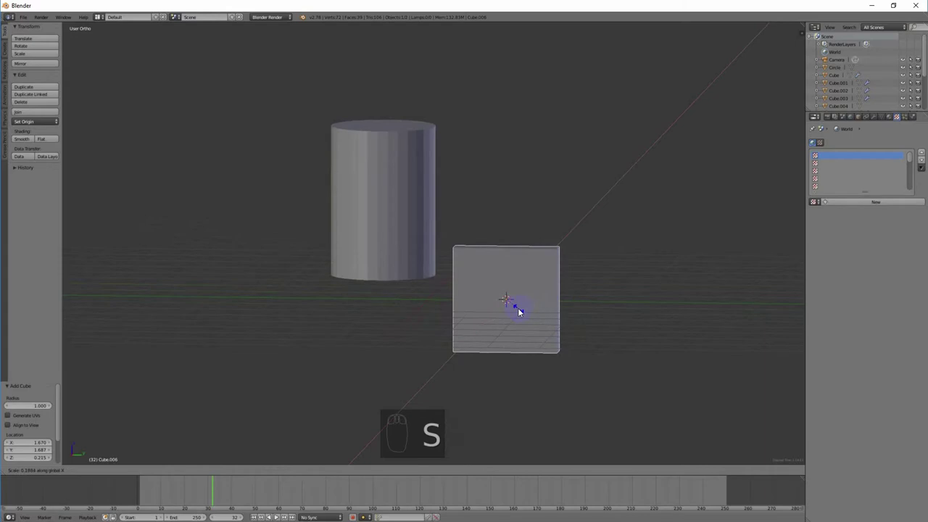
pyautogui.click(530, 308)
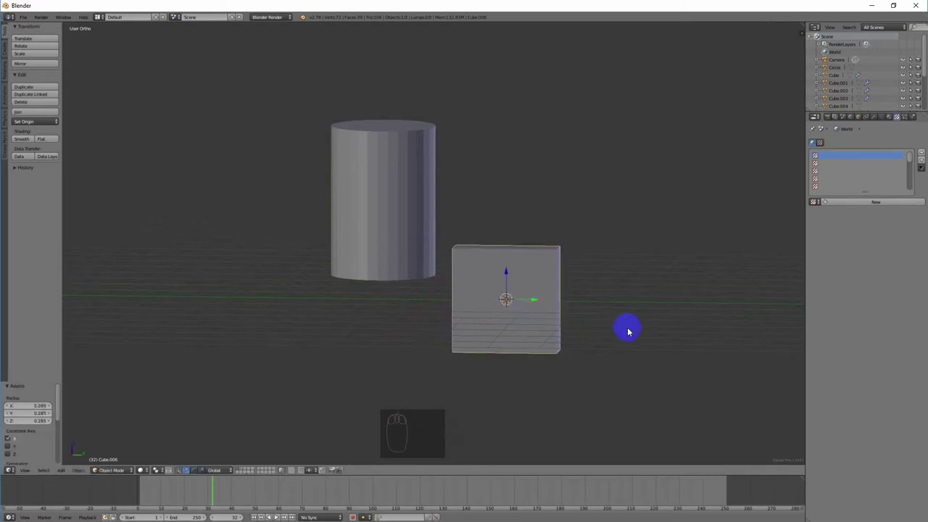
# Scale the slab along Y by about 0.15 and along X by about 0.54 to form a thin upright post
pyautogui.press('s')
pyautogui.press('y')
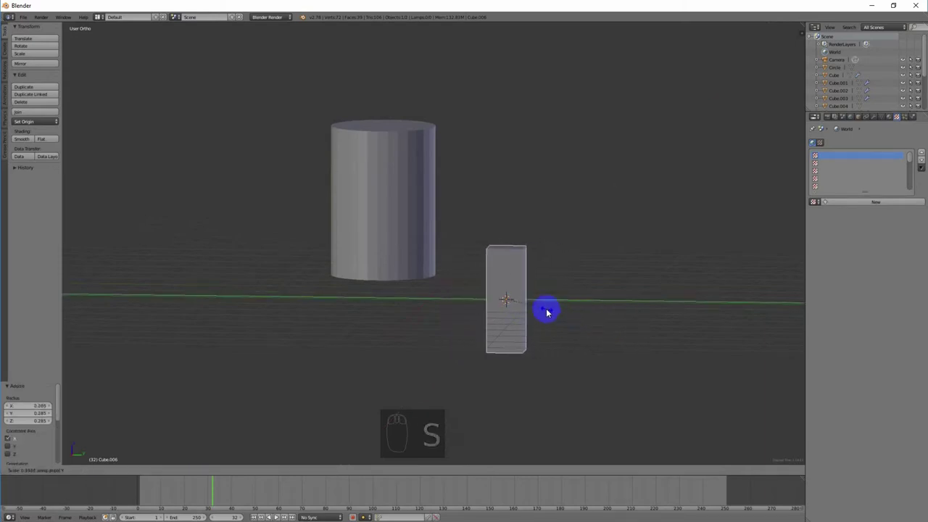
pyautogui.click(528, 306)
pyautogui.moveTo(534, 304)
pyautogui.mouseDown(button='middle')
pyautogui.moveTo(526, 307)
pyautogui.moveTo(532, 319)
pyautogui.mouseUp(button='middle')
pyautogui.press('s')
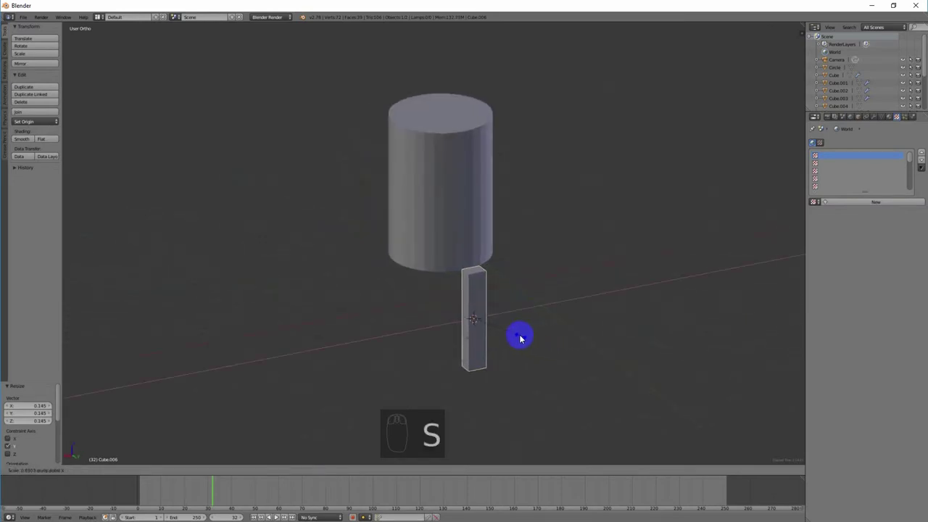
pyautogui.click(514, 335)
pyautogui.moveTo(514, 336); pyautogui.dragTo(585, 336, button='middle')
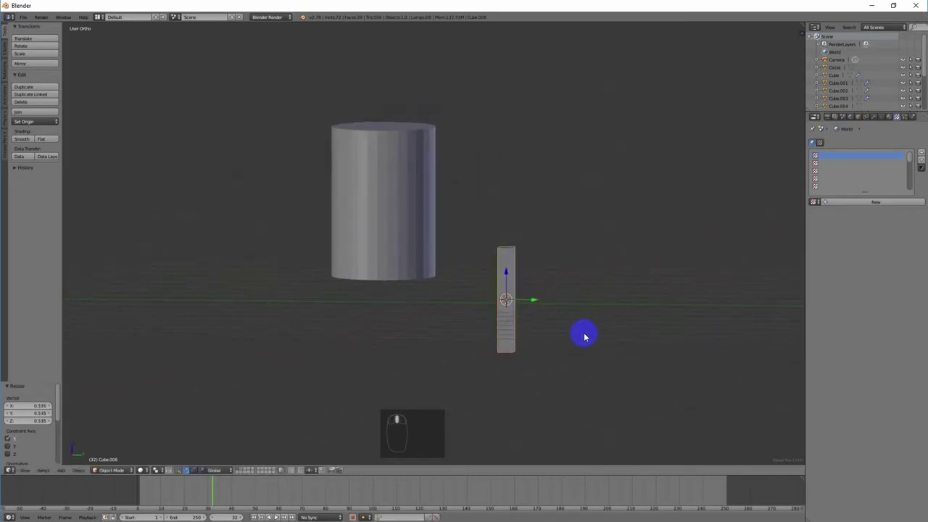
# Move the post directly beneath the cylinder, centring it under the base in both horizontal directions
pyautogui.press('g')
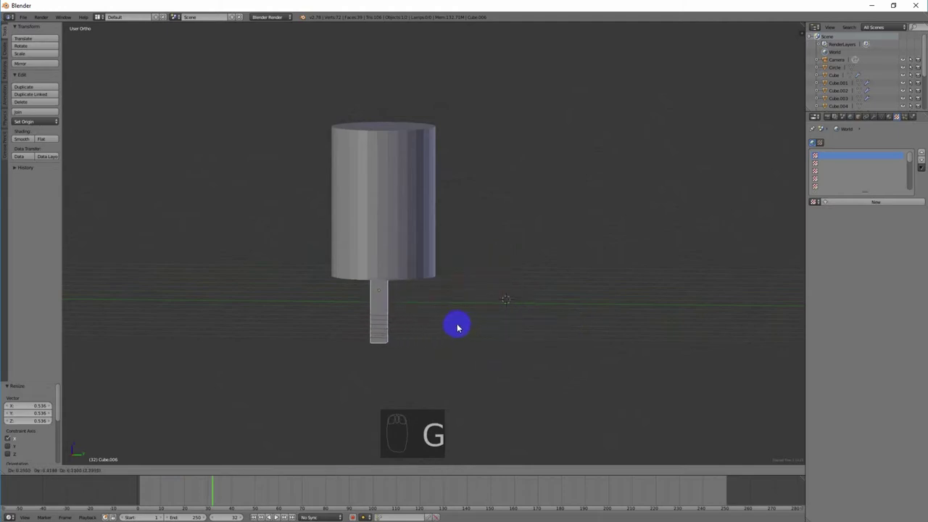
pyautogui.click(458, 328)
pyautogui.moveTo(508, 354); pyautogui.dragTo(416, 320, button='middle')
pyautogui.press('g')
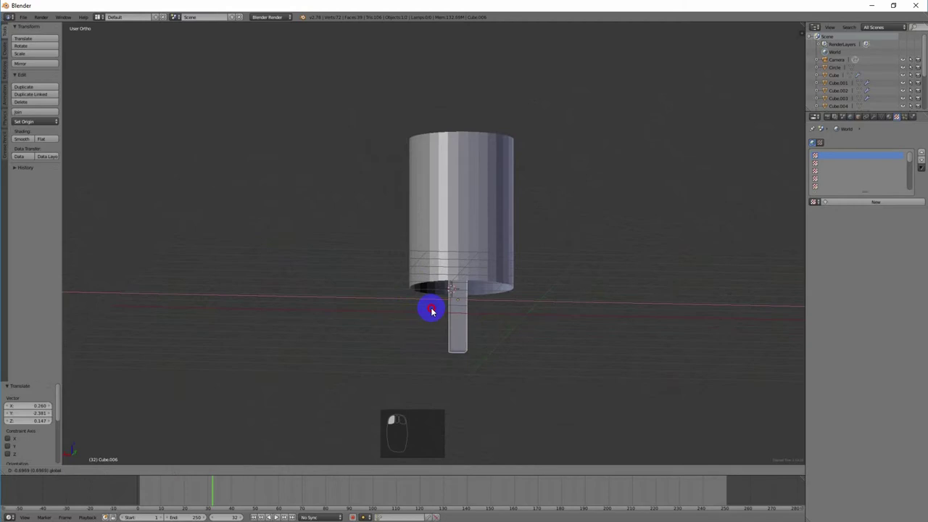
pyautogui.click(433, 312)
pyautogui.moveTo(544, 327)
pyautogui.mouseDown(button='middle')
pyautogui.moveTo(544, 339)
pyautogui.moveTo(526, 338)
pyautogui.moveTo(535, 339)
pyautogui.mouseUp(button='middle')
# In Edit Mode, add one horizontal loop cut around the middle of the post and scale it by 0.44 into a narrow waist
pyautogui.press('Tab')
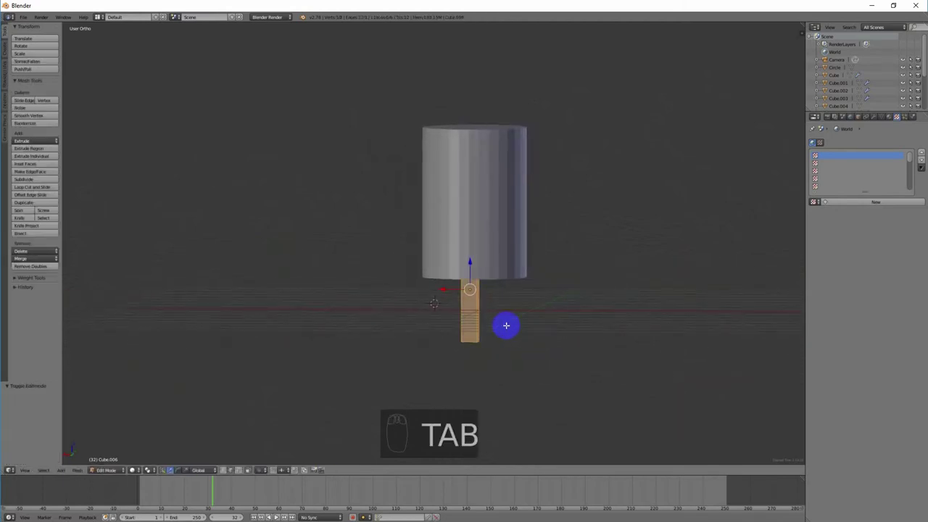
pyautogui.scroll(2, 504, 323)
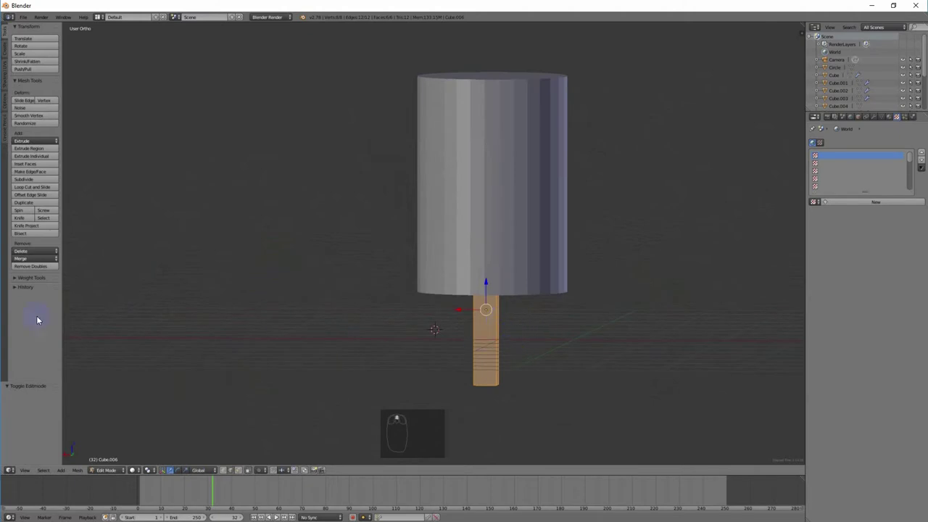
pyautogui.moveTo(490, 365); pyautogui.dragTo(497, 363, button='middle')
pyautogui.hotkey('ctrl', 'r')
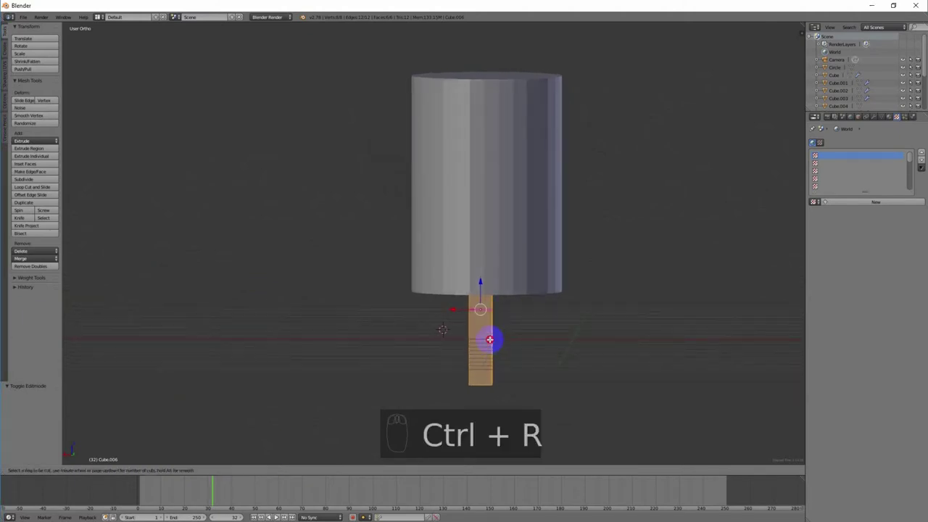
pyautogui.click(490, 339)
pyautogui.rightClick(491, 341)
pyautogui.moveTo(597, 373)
pyautogui.mouseDown(button='middle')
pyautogui.moveTo(613, 368)
pyautogui.moveTo(580, 371)
pyautogui.moveTo(611, 365)
pyautogui.mouseUp(button='middle')
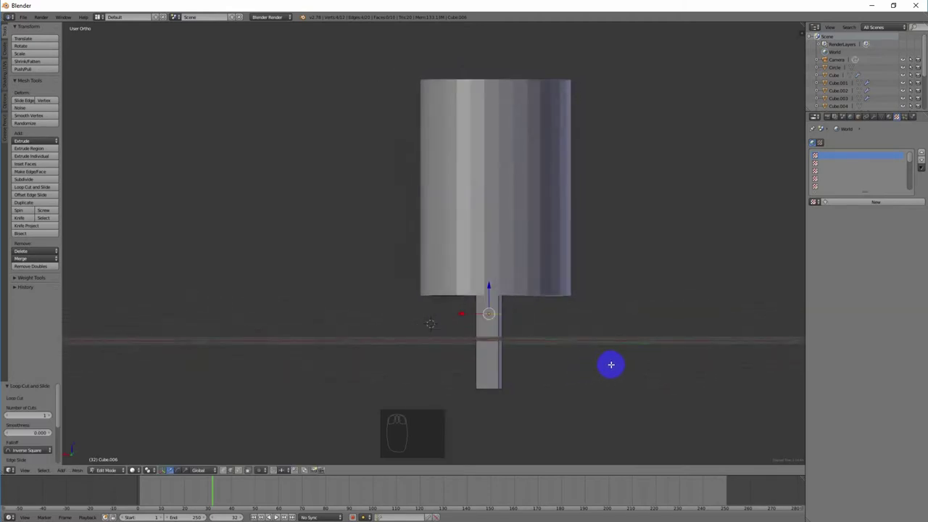
pyautogui.press('s')
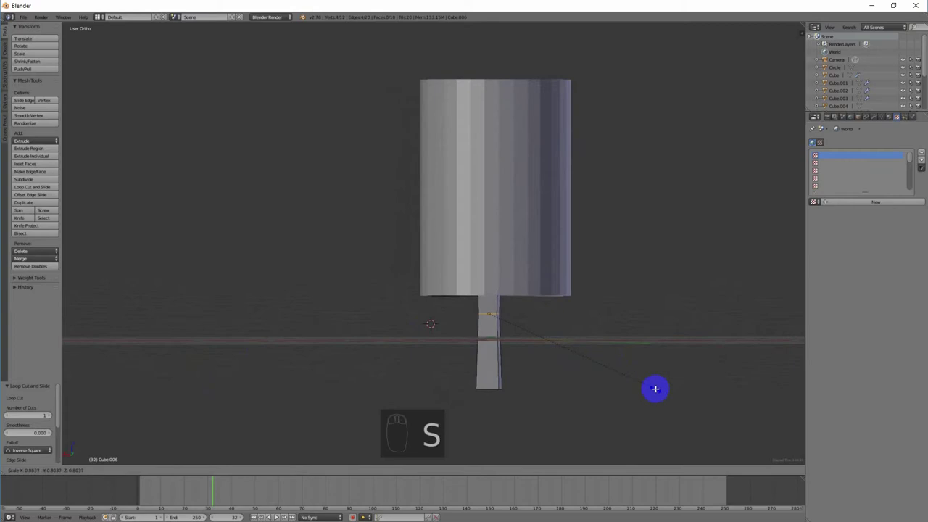
pyautogui.click(527, 375)
pyautogui.moveTo(526, 374)
pyautogui.mouseDown(button='middle')
pyautogui.moveTo(572, 367)
pyautogui.moveTo(615, 369)
pyautogui.moveTo(616, 379)
pyautogui.mouseUp(button='middle')
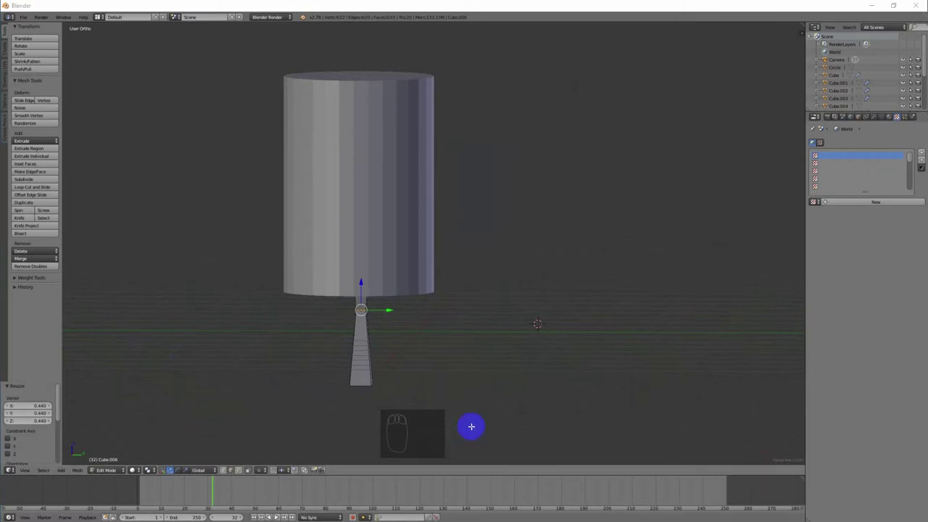
# Scale the post's bottom face up by about 1.41 to flare the foot, and return to Object Mode
pyautogui.moveTo(472, 383); pyautogui.dragTo(489, 354, button='middle')
pyautogui.moveTo(340, 326); pyautogui.dragTo(351, 344, button='middle')
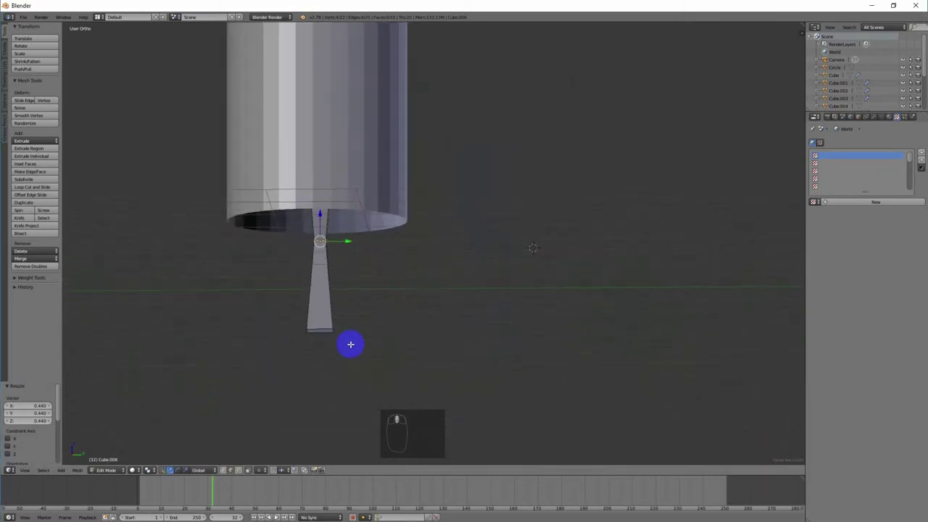
pyautogui.moveTo(428, 369); pyautogui.dragTo(439, 276, button='middle')
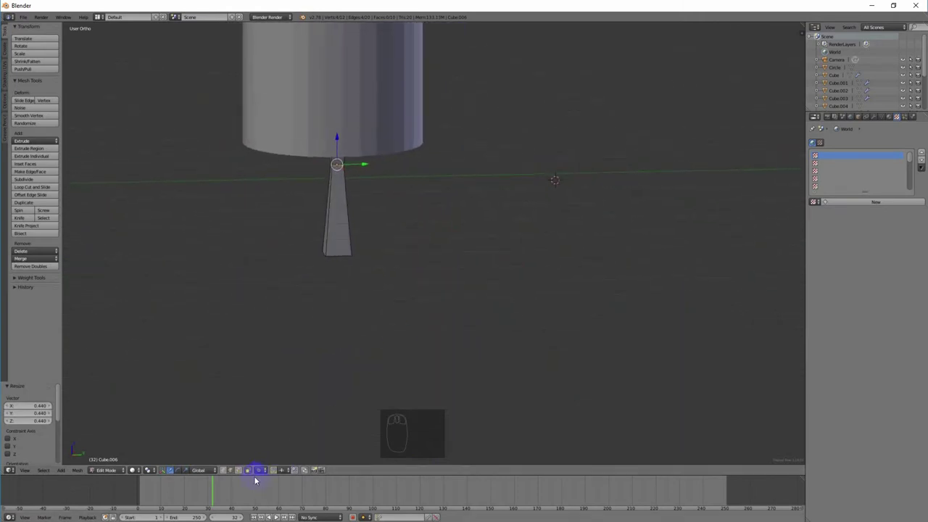
pyautogui.moveTo(369, 282); pyautogui.dragTo(640, 286, button='middle')
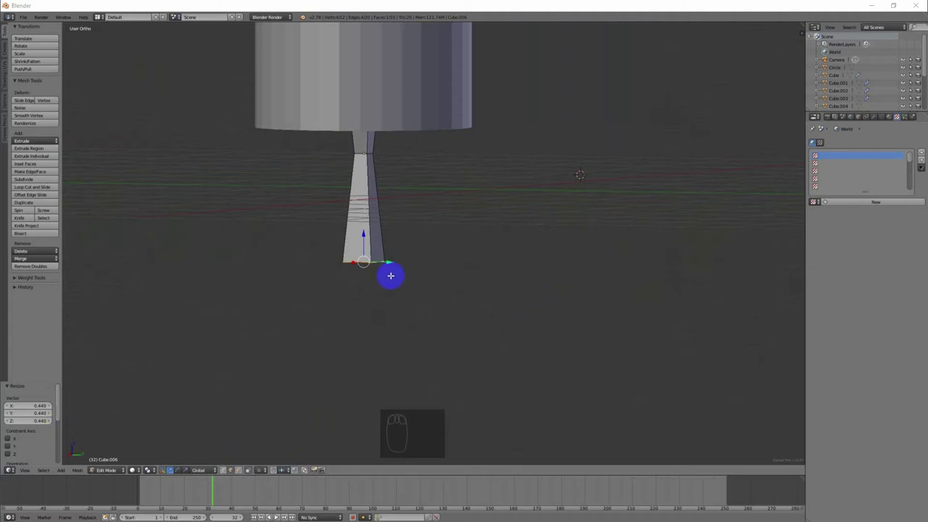
pyautogui.press('s')
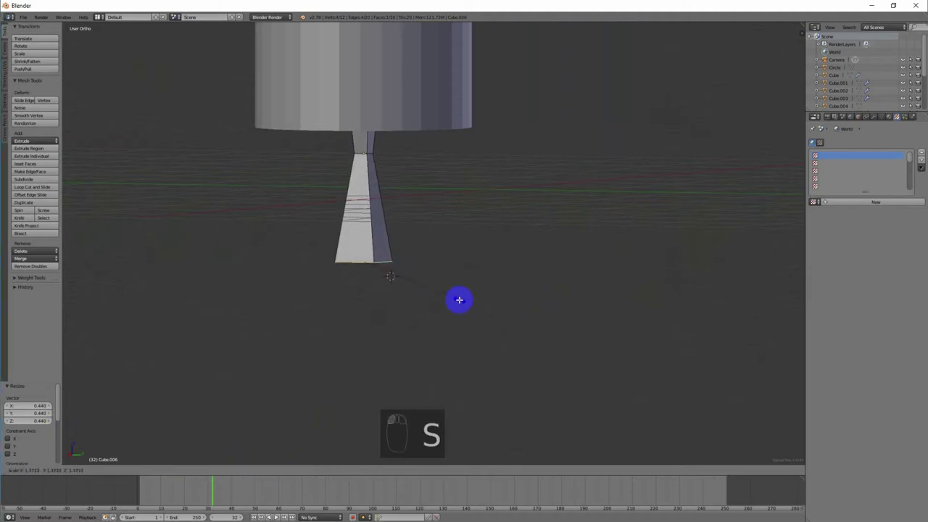
pyautogui.click(459, 299)
pyautogui.moveTo(459, 300); pyautogui.dragTo(514, 307, button='middle')
pyautogui.scroll(-5, 576, 294)
pyautogui.moveTo(576, 293); pyautogui.dragTo(152, 276, button='middle')
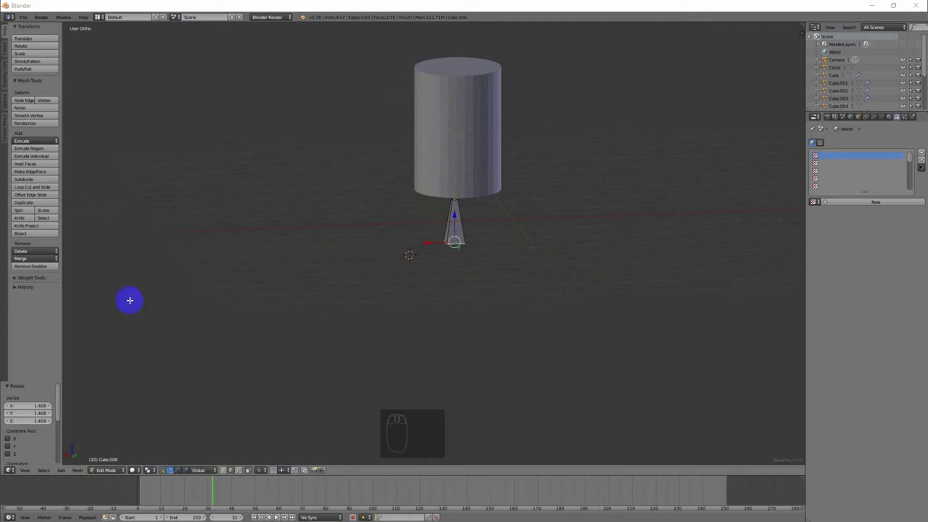
pyautogui.scroll(5, 503, 261)
pyautogui.moveTo(522, 308); pyautogui.dragTo(569, 292, button='middle')
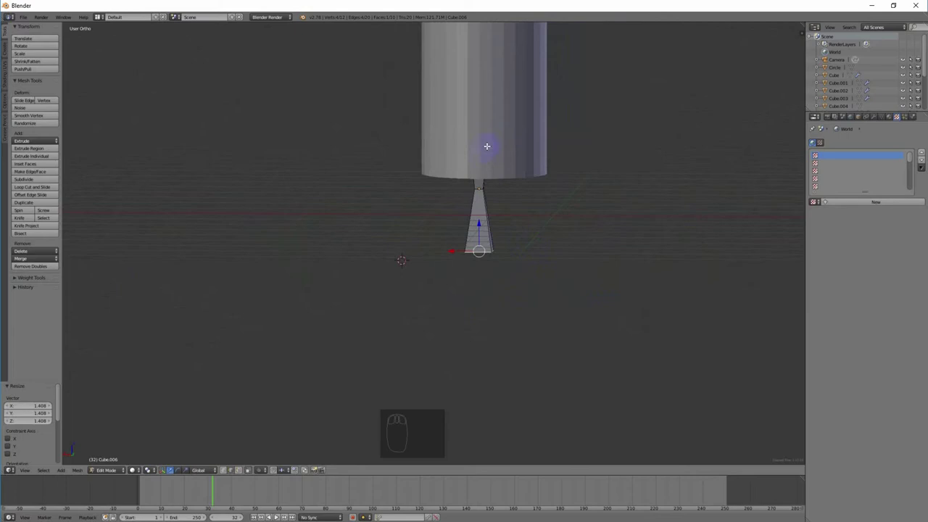
pyautogui.press('Tab')
# Give the cylinder a new material with a pale cream-yellow diffuse colour and an Emit value of 1.99
pyautogui.rightClick(496, 126)
pyautogui.moveTo(540, 249); pyautogui.dragTo(550, 263, button='middle')
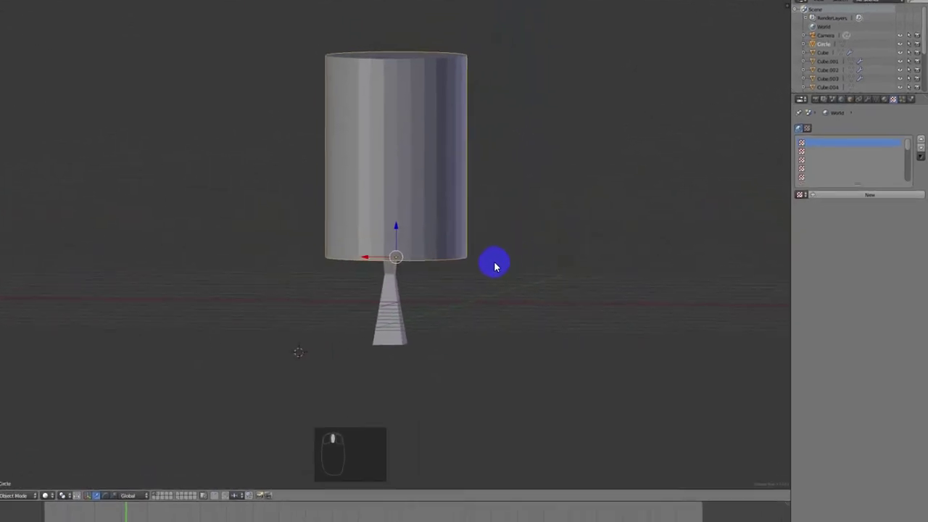
pyautogui.moveTo(495, 267); pyautogui.dragTo(779, 210, button='middle')
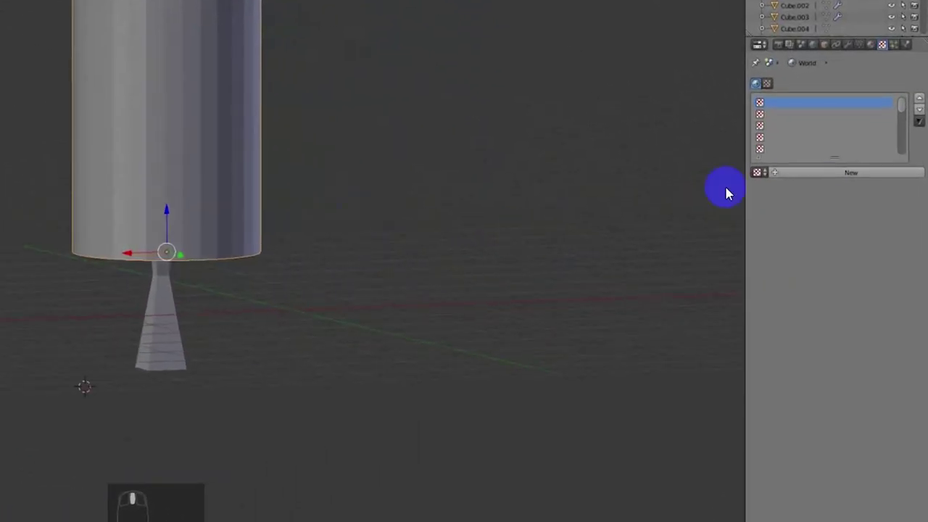
pyautogui.click(869, 46)
pyautogui.click(788, 121)
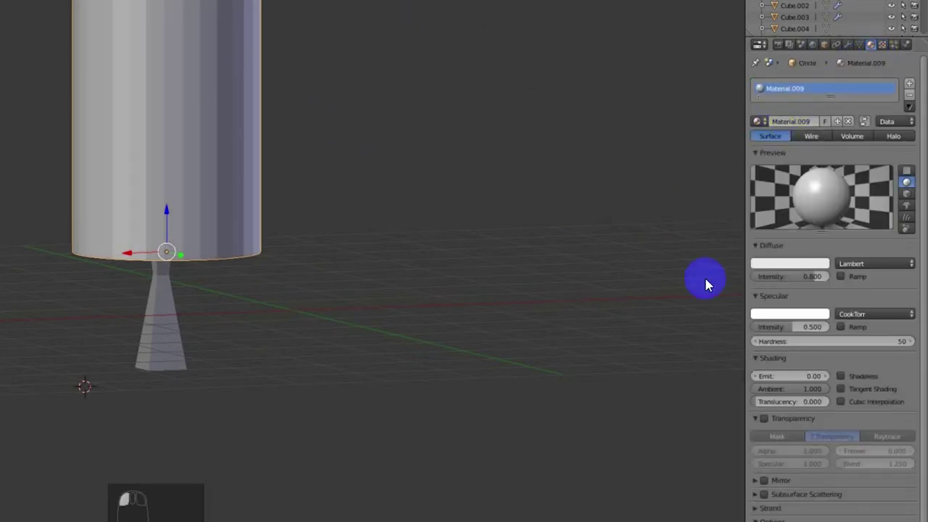
pyautogui.click(802, 265)
pyautogui.click(765, 156)
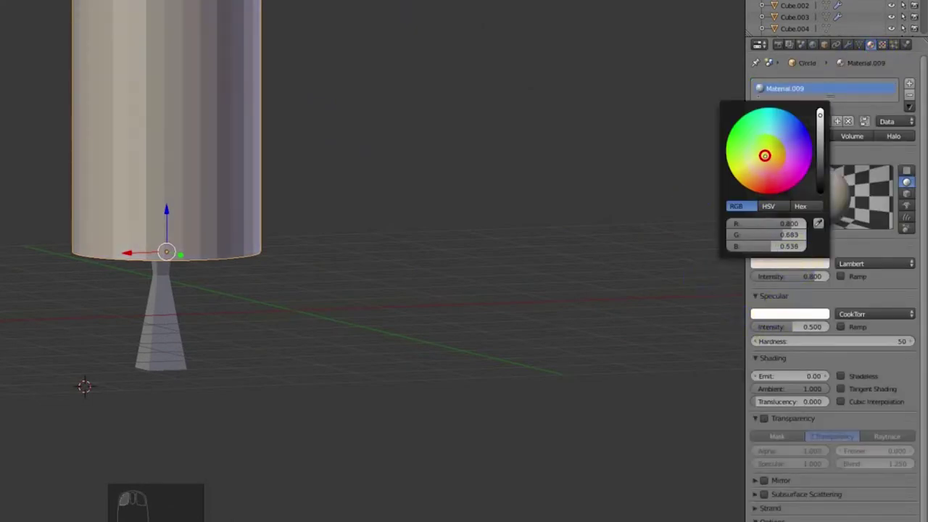
pyautogui.click(665, 182)
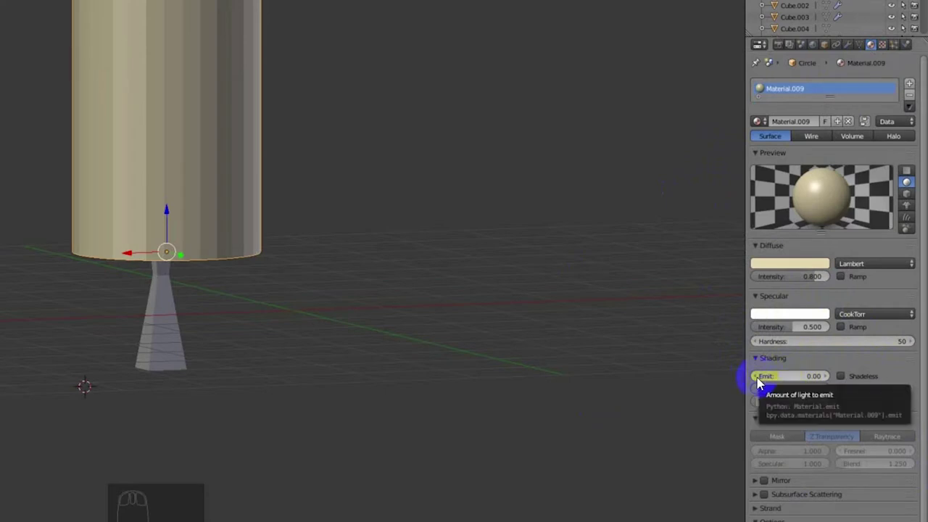
pyautogui.moveTo(758, 383); pyautogui.dragTo(922, 376)
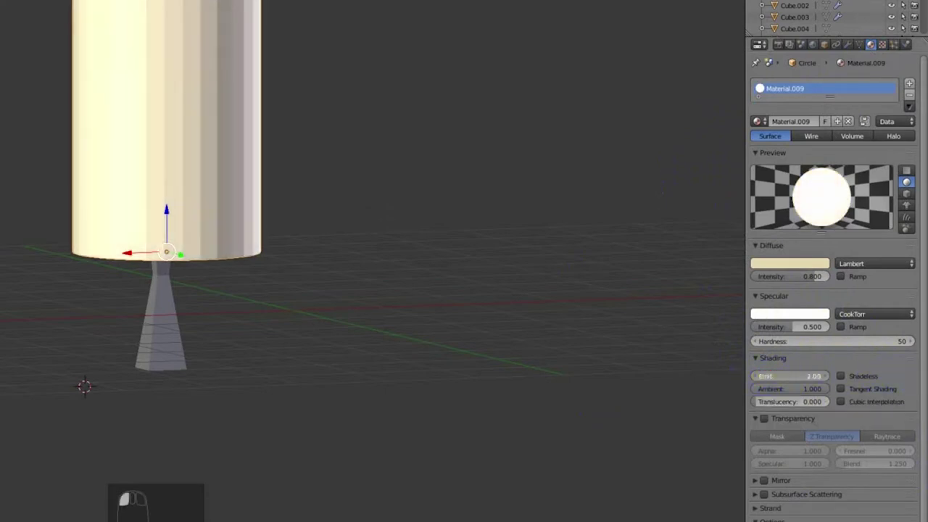
pyautogui.click(761, 383)
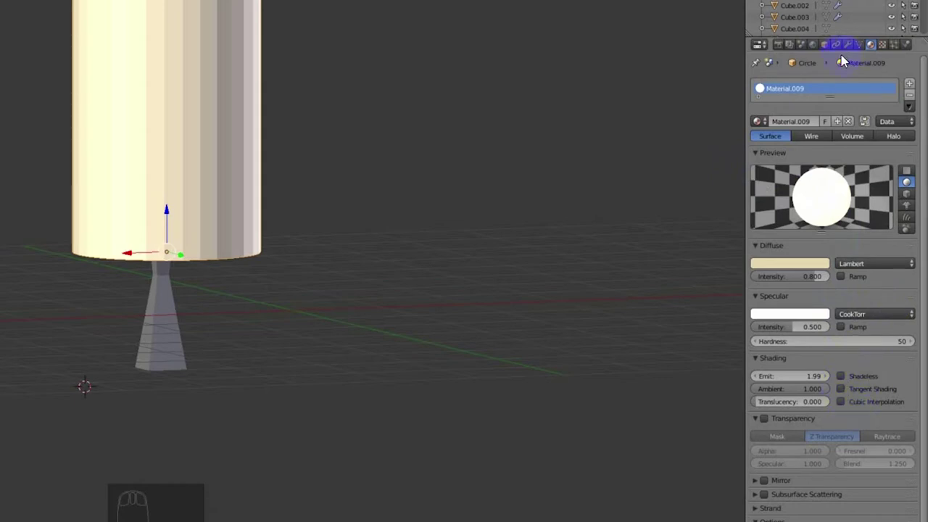
# Enable Indirect Lighting for the world and set the gather method to Approximate
pyautogui.click(812, 45)
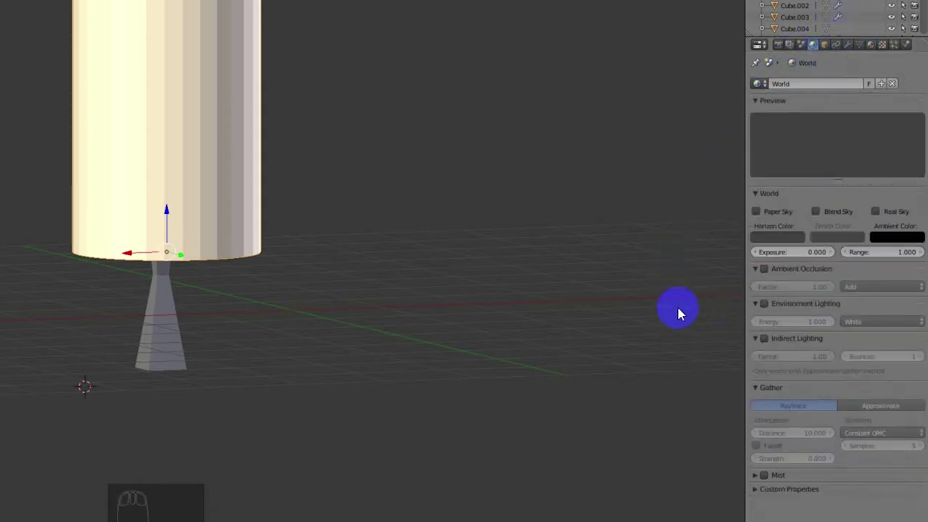
pyautogui.click(766, 339)
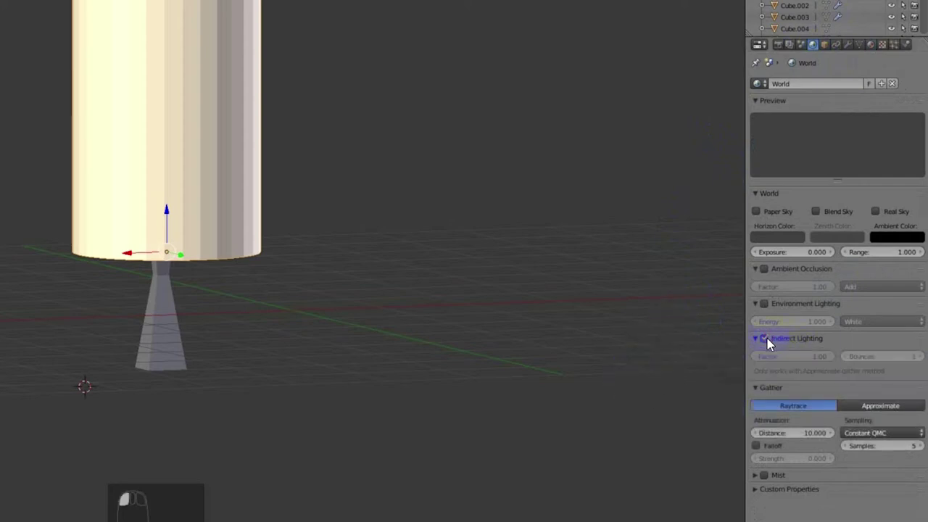
pyautogui.click(888, 406)
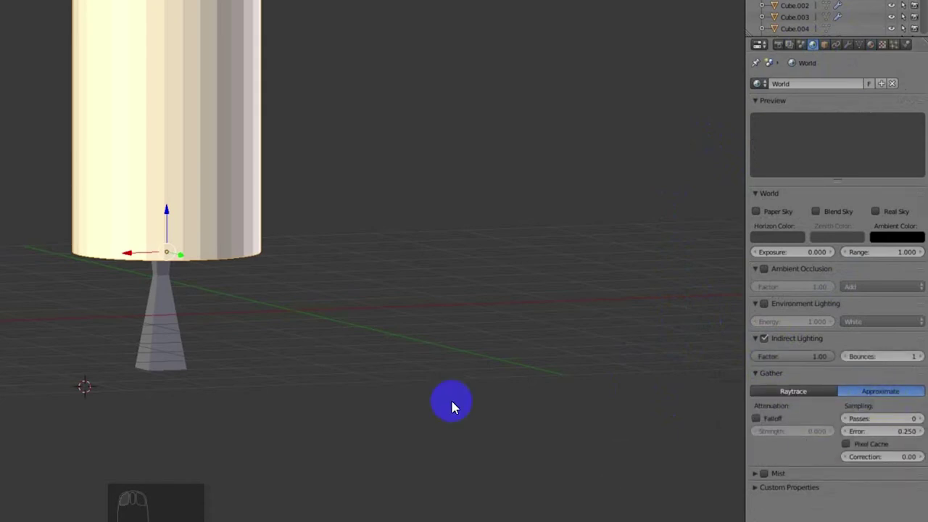
# Move both the lampshade and its base to the bedroom's layer and display that layer
pyautogui.moveTo(385, 387); pyautogui.dragTo(359, 386, button='middle')
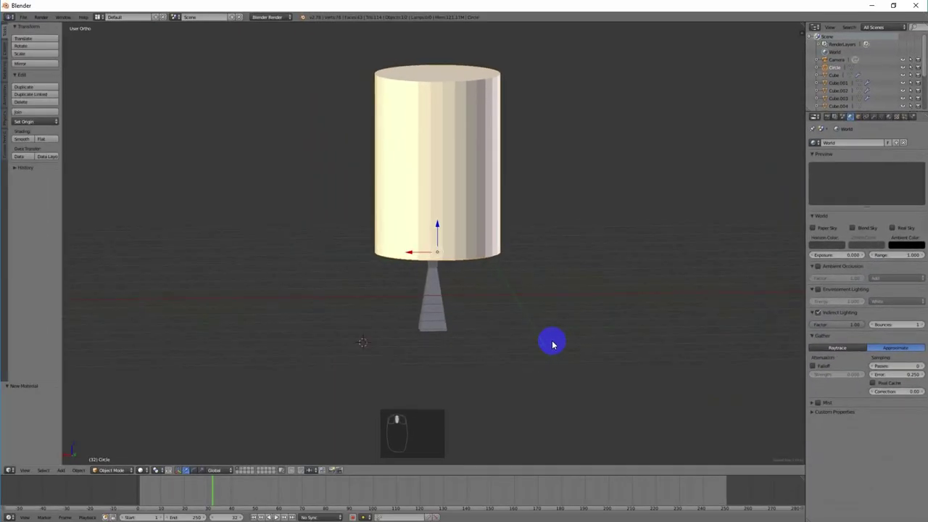
pyautogui.scroll(-3, 543, 316)
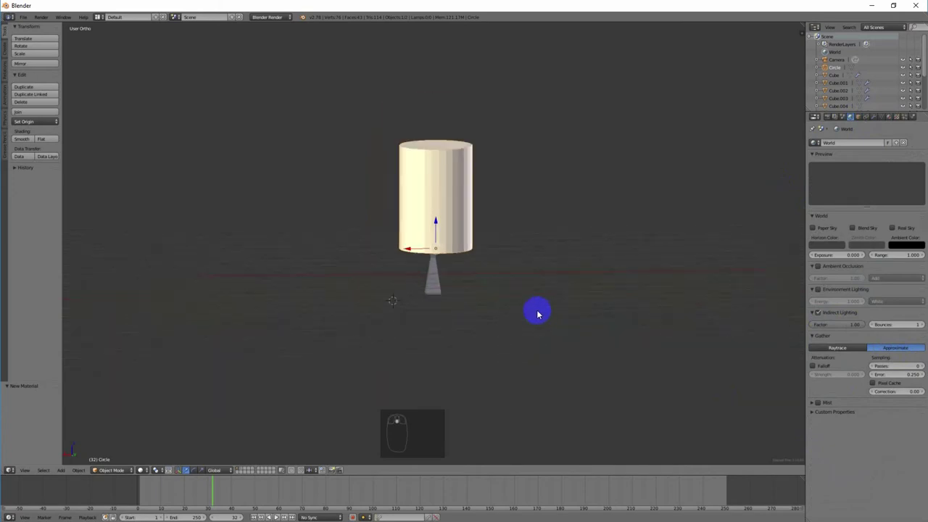
pyautogui.press('a')
pyautogui.press('a')
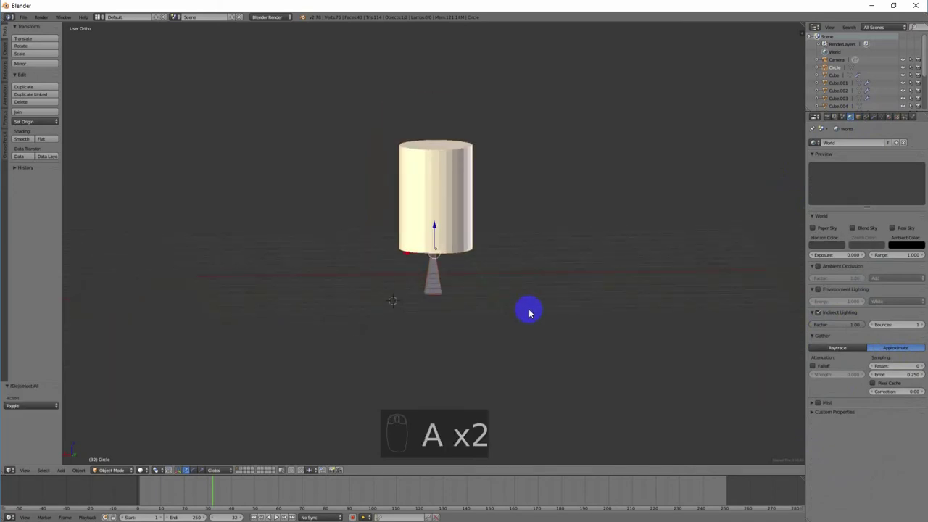
pyautogui.press('m')
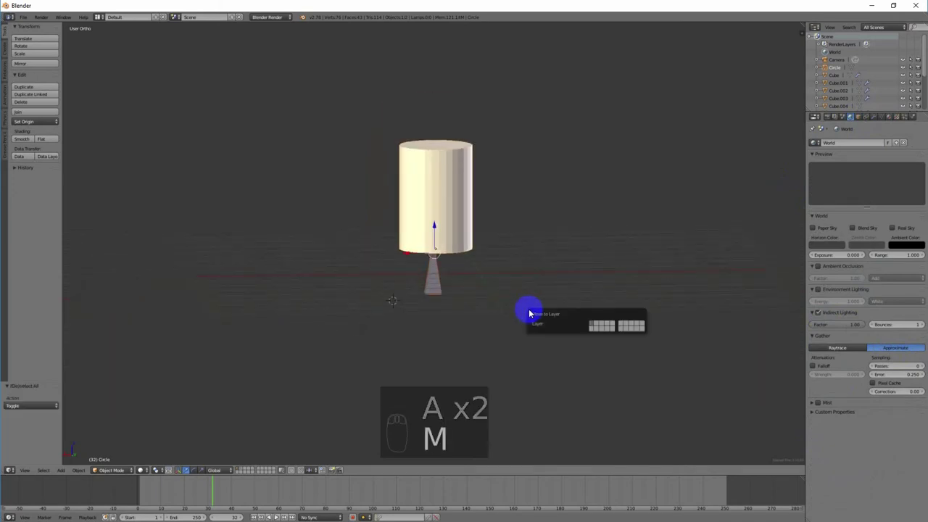
pyautogui.click(598, 325)
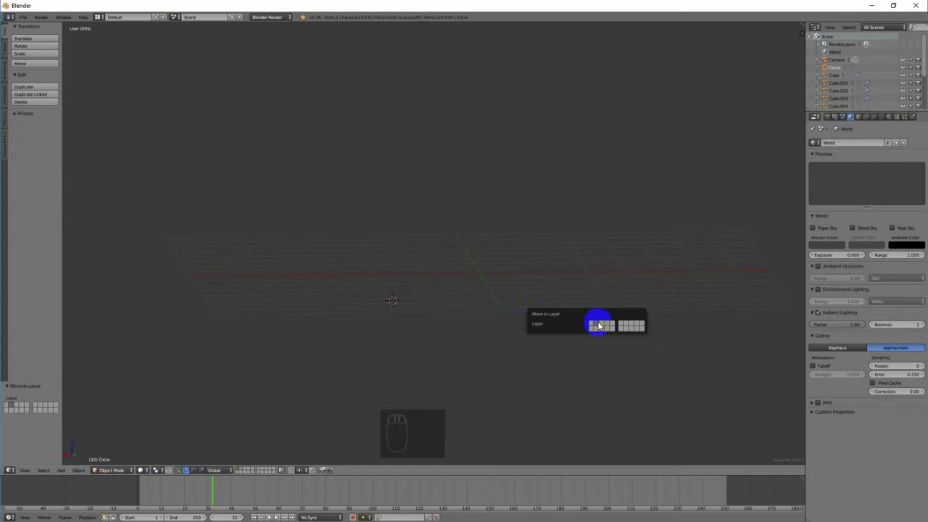
pyautogui.click(242, 470)
# Move the lamp along the floor into the space beside the head of the bed, on the side away from the table
pyautogui.scroll(-4, 516, 303)
pyautogui.moveTo(257, 279); pyautogui.dragTo(397, 223, button='middle')
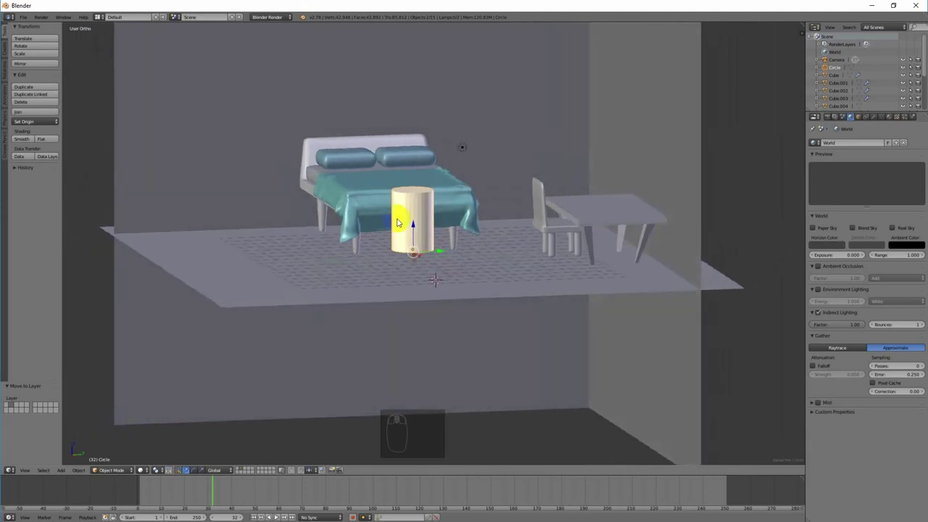
pyautogui.moveTo(412, 229); pyautogui.dragTo(347, 235)
pyautogui.moveTo(370, 251); pyautogui.dragTo(430, 258, button='middle')
pyautogui.moveTo(430, 259); pyautogui.dragTo(214, 248)
pyautogui.moveTo(347, 229); pyautogui.dragTo(312, 157, button='middle')
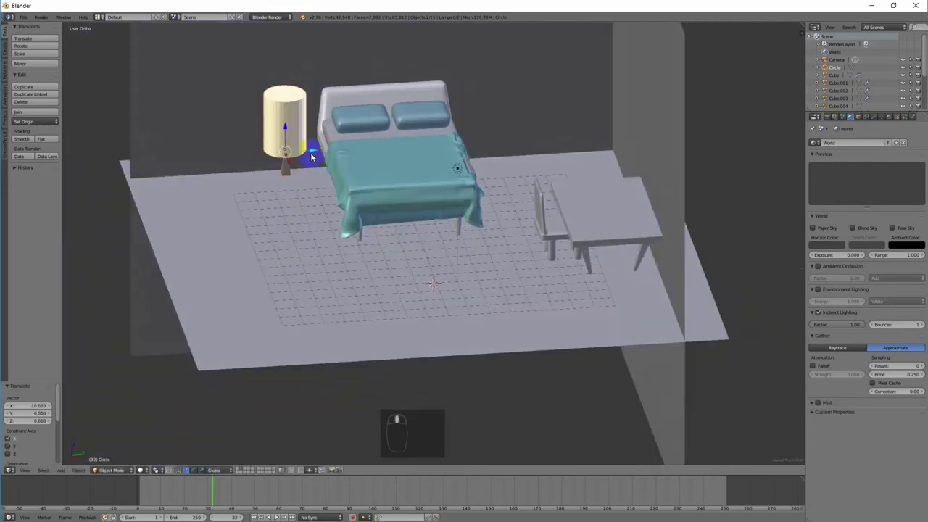
pyautogui.moveTo(351, 191); pyautogui.dragTo(403, 192, button='middle')
pyautogui.moveTo(193, 200); pyautogui.dragTo(194, 204)
pyautogui.moveTo(352, 235)
pyautogui.mouseDown(button='middle')
pyautogui.moveTo(316, 235)
pyautogui.moveTo(351, 239)
pyautogui.mouseUp(button='middle')
# Render the bedroom scene from the camera to check the glowing lamp
pyautogui.scroll(-2, 431, 264)
pyautogui.scroll(-1, 478, 255)
pyautogui.press('F12')
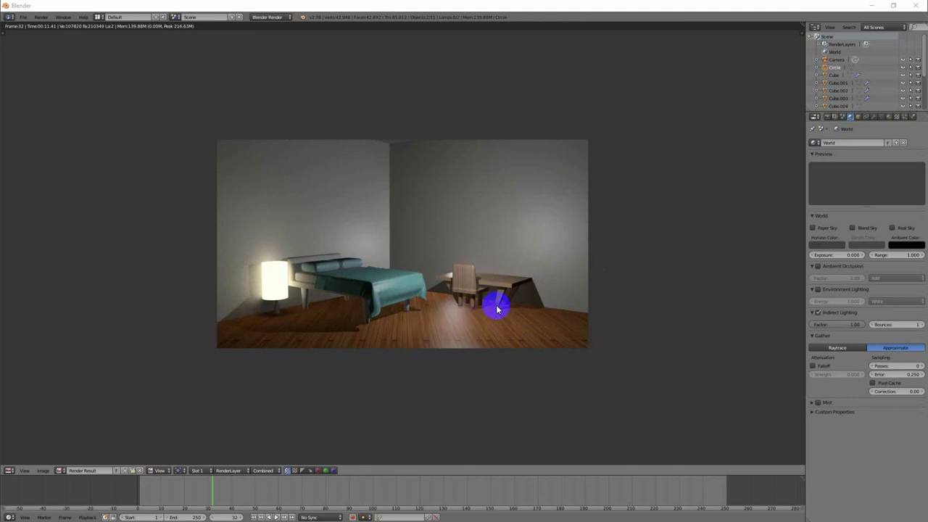
# Leave the render result and add a point lamp at the 3D cursor in the bedroom scene
pyautogui.click(541, 337)
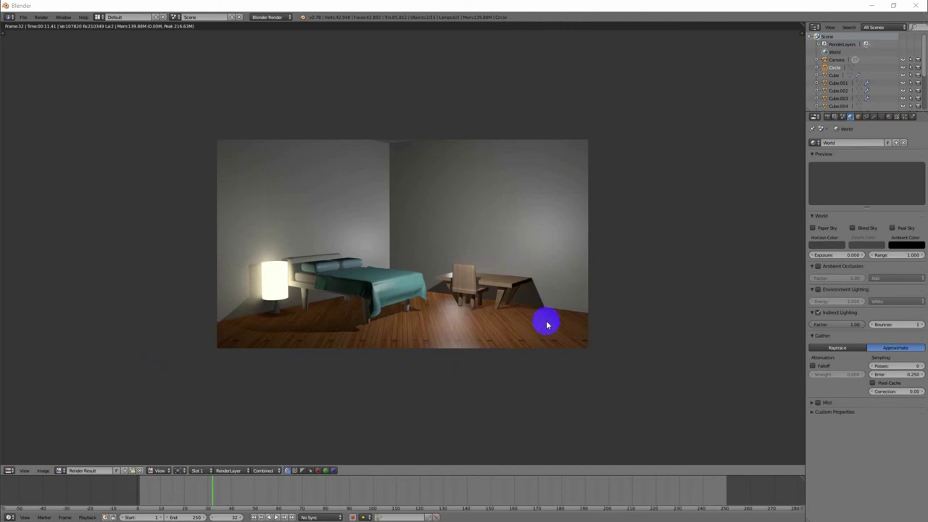
pyautogui.press('Escape')
pyautogui.moveTo(532, 324)
pyautogui.mouseDown(button='middle')
pyautogui.moveTo(505, 311)
pyautogui.moveTo(545, 319)
pyautogui.moveTo(569, 307)
pyautogui.moveTo(549, 316)
pyautogui.mouseUp(button='middle')
pyautogui.rightClick(473, 178)
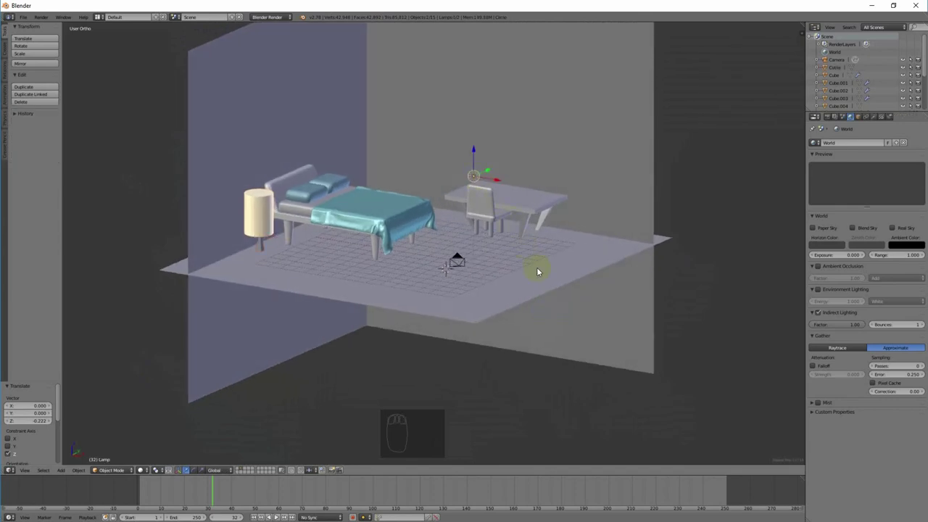
pyautogui.hotkey('shift', 'a')
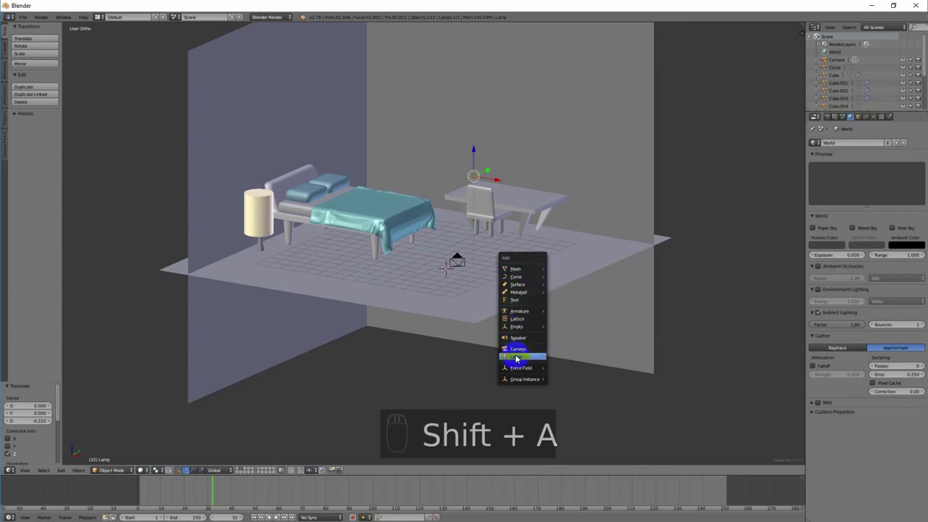
pyautogui.moveTo(516, 358)
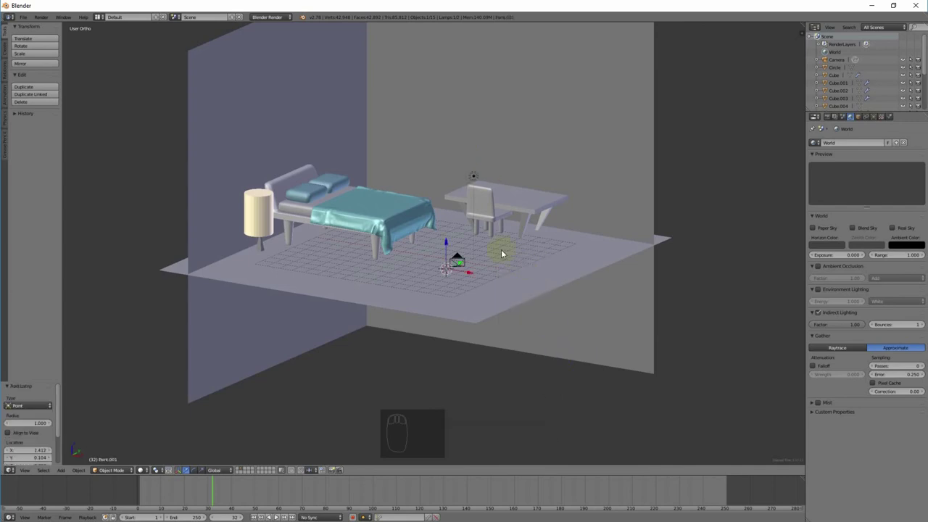
# Raise the new point lamp above the furniture and move it beside the bed, on the side facing the table
pyautogui.moveTo(445, 242); pyautogui.dragTo(448, 161)
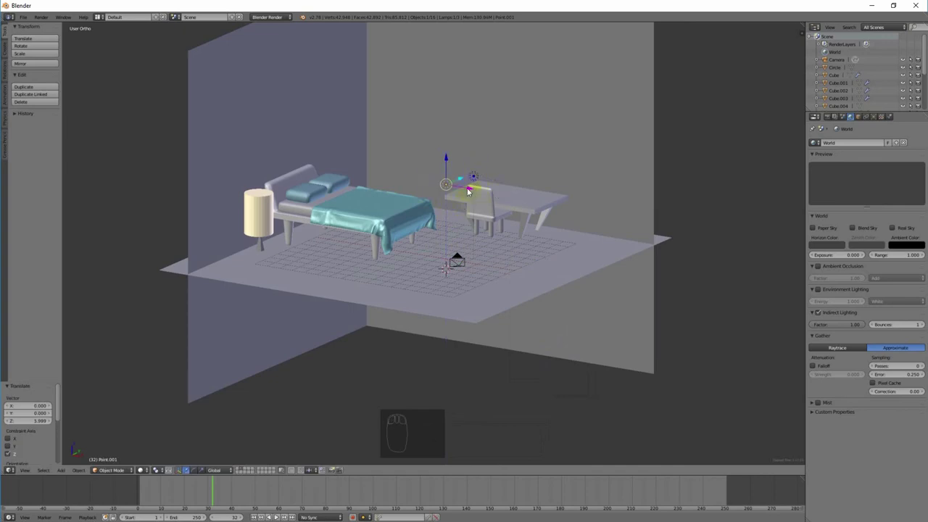
pyautogui.press('KP_7')
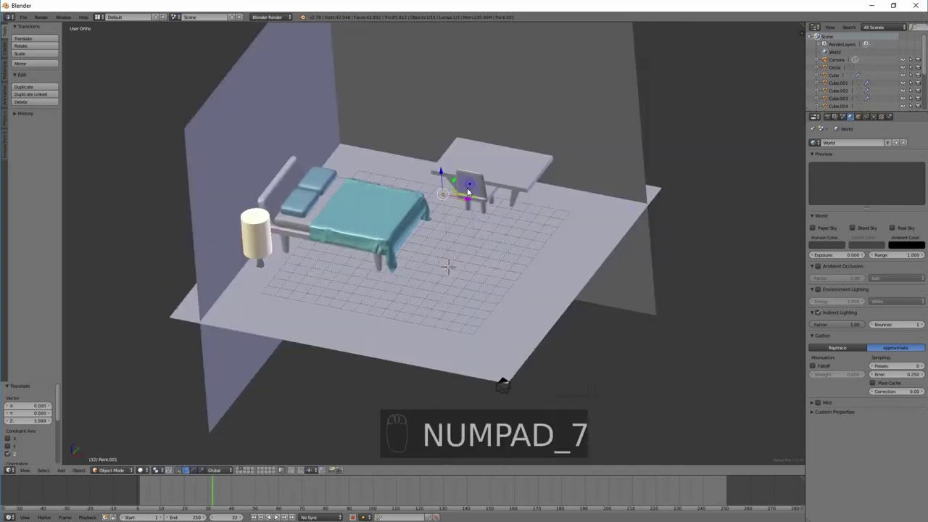
pyautogui.moveTo(476, 247); pyautogui.dragTo(350, 149)
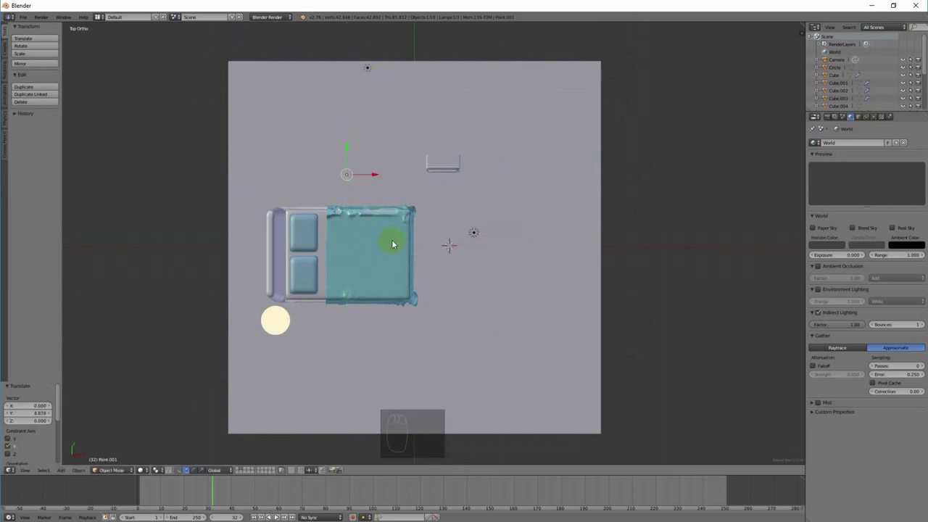
# Duplicate the point lamp about 4 units in X and -13 units in Y, beyond the bed's opposite side, and render the scene
pyautogui.hotkey('shift', 'd')
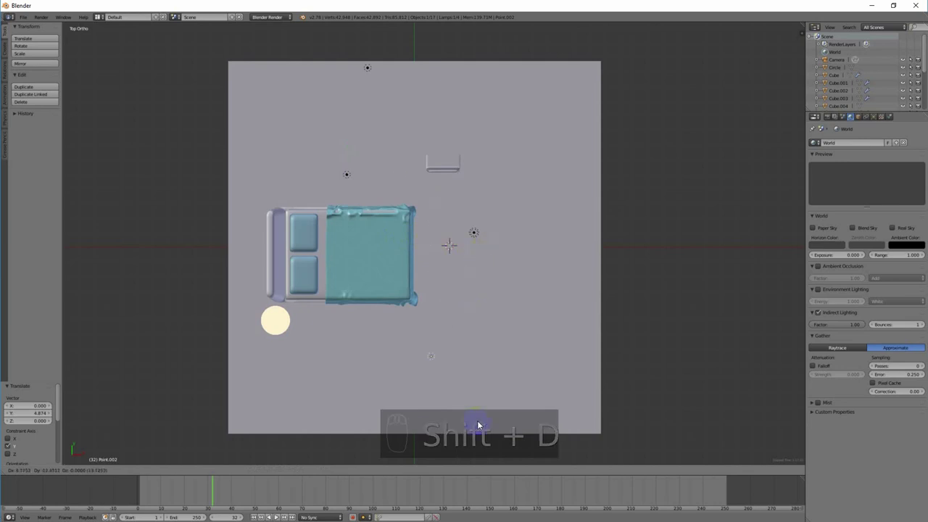
pyautogui.click(452, 432)
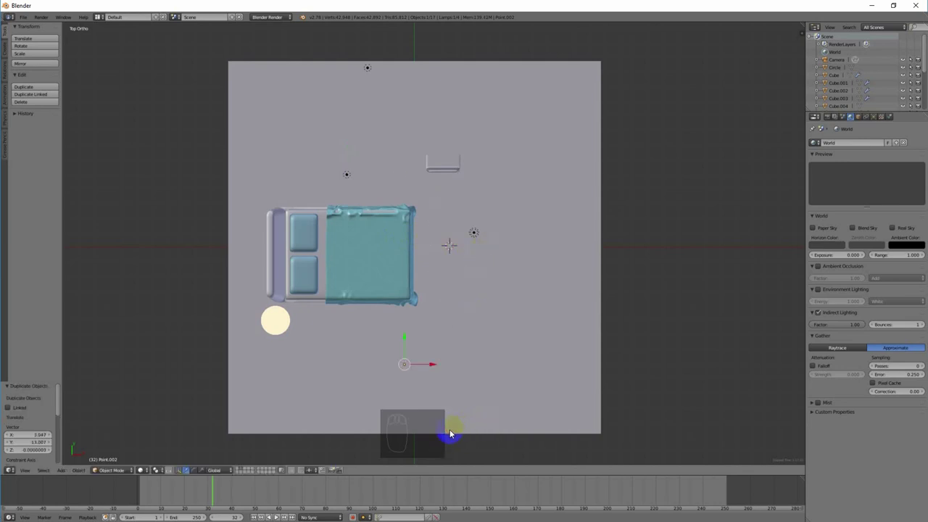
pyautogui.moveTo(520, 299); pyautogui.dragTo(495, 264, button='middle')
pyautogui.moveTo(395, 131); pyautogui.dragTo(441, 181, button='middle')
pyautogui.moveTo(435, 308); pyautogui.dragTo(421, 305, button='middle')
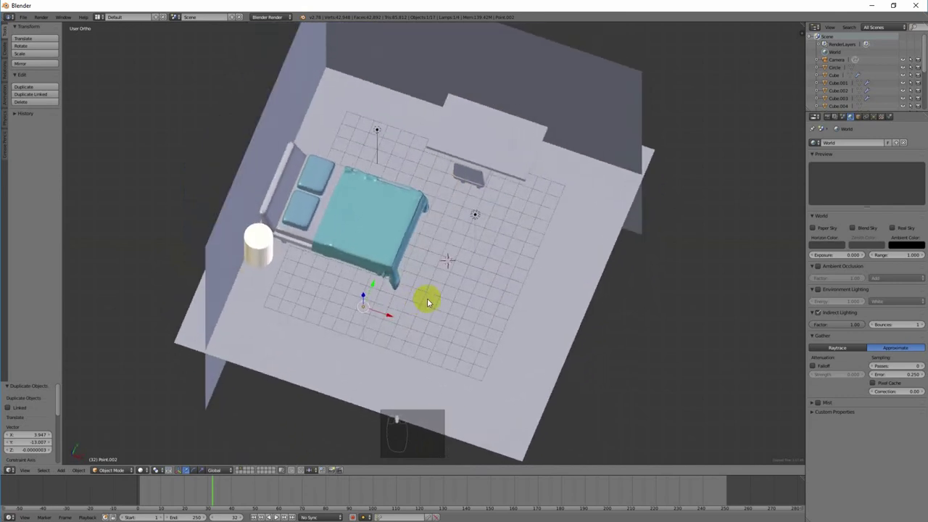
pyautogui.press('F12')
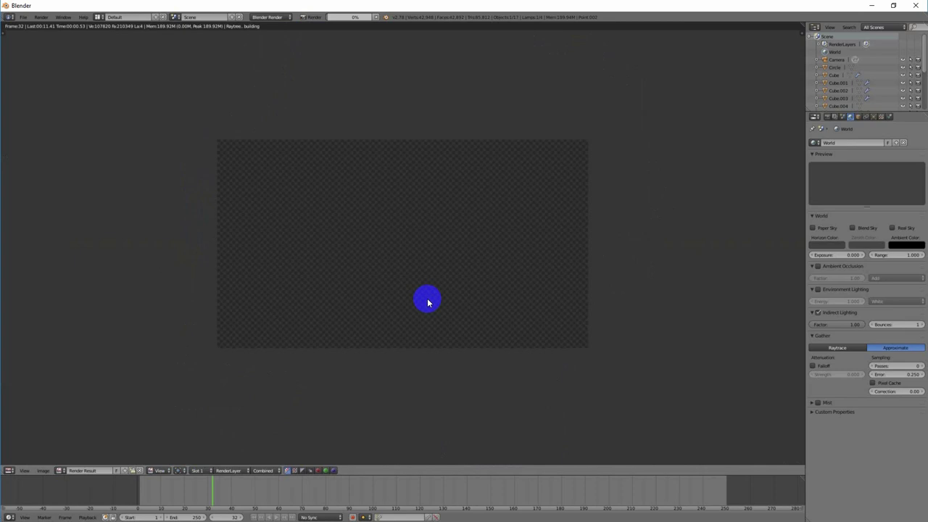